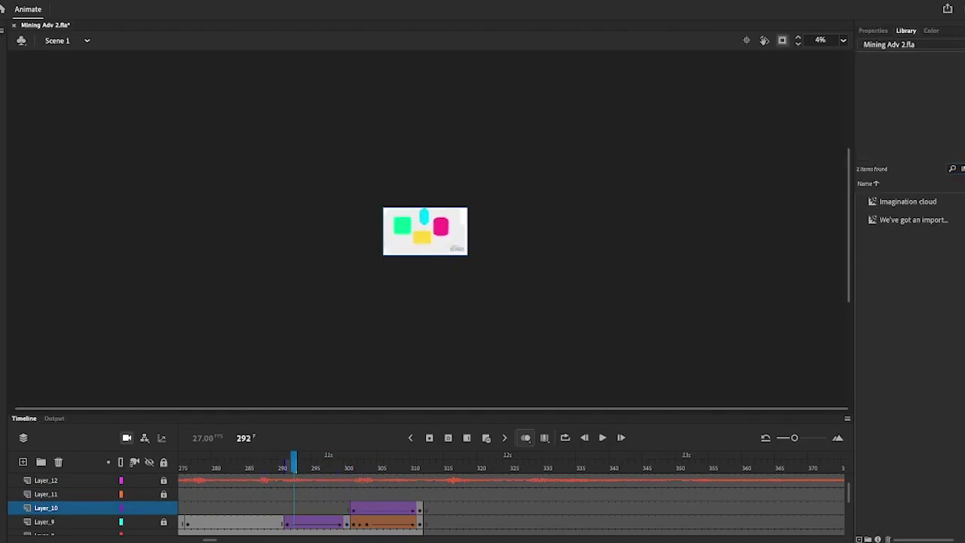
Step: Place the Imagination cloud symbol on Layer_10 at frame 6441 and reuse the gems from about frame 291 on Layer_11
left_click(286, 522)
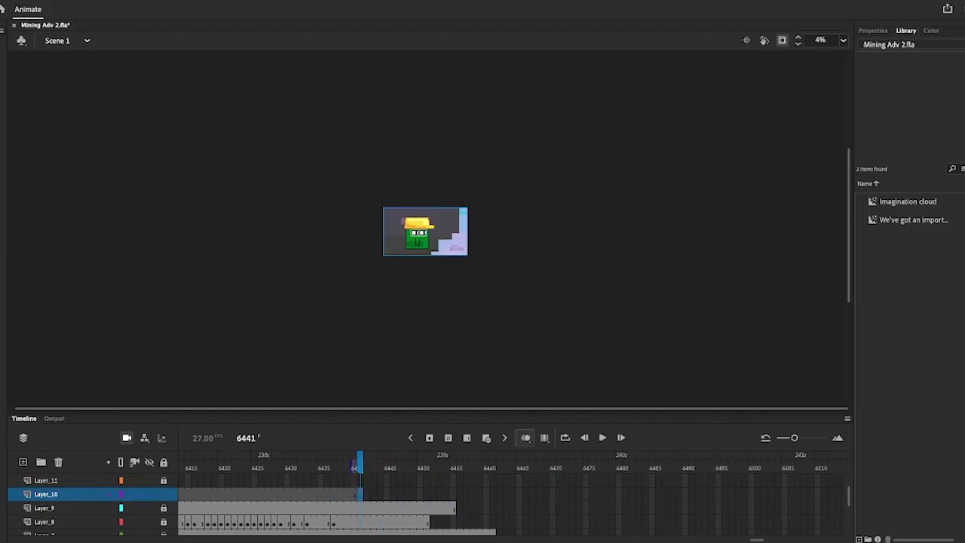
left_click_drag(908, 201, 427, 232)
left_click(45, 481)
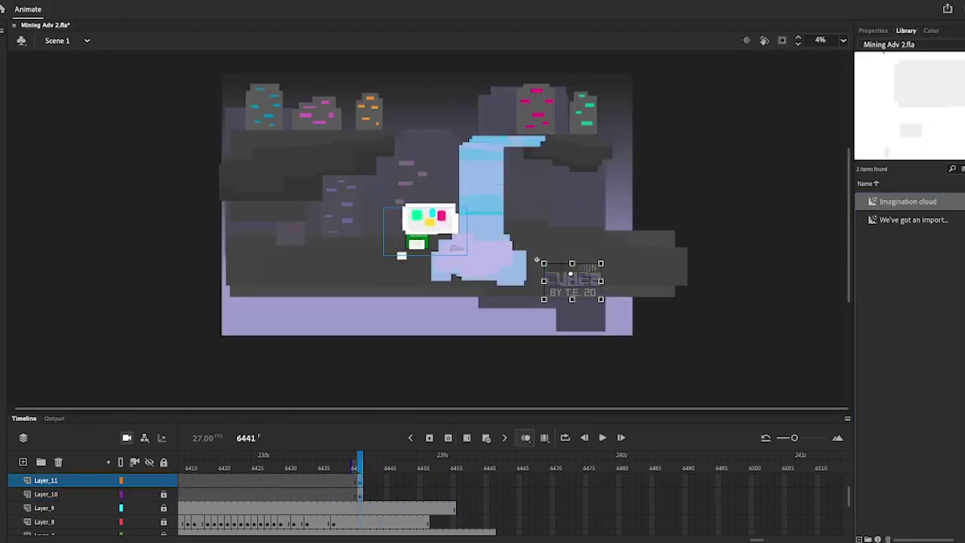
Step: Start the cloud and gem layers at frame 6435, move the artwork up beside the green character, and lock Layer_10
left_click(194, 467)
left_click_drag(194, 468, 326, 481)
left_click_drag(412, 203, 341, 183)
left_click(163, 494)
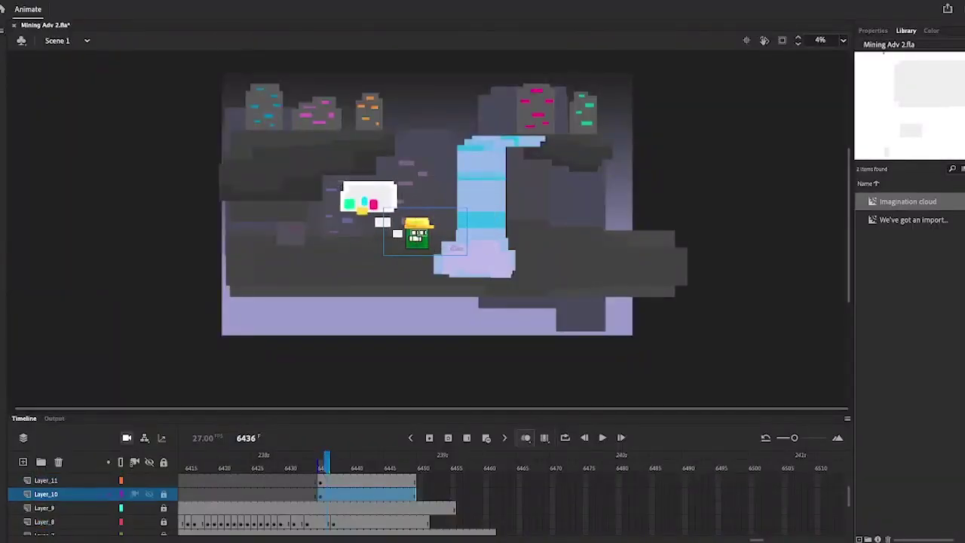
Step: Centre the gems on the cloud, inspect the animation inside their symbol, and return to the main scene
left_click(340, 480)
double_click(352, 183)
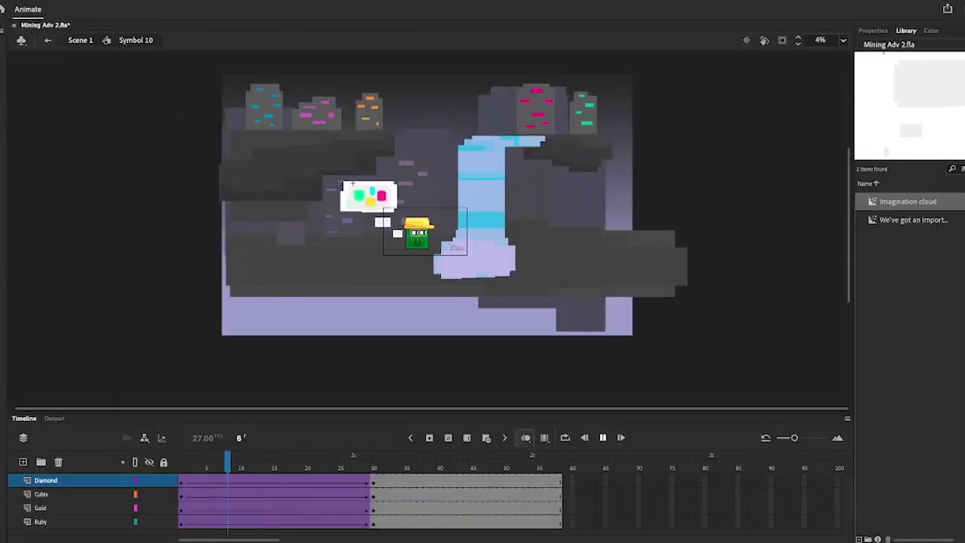
key("ctrl+e")
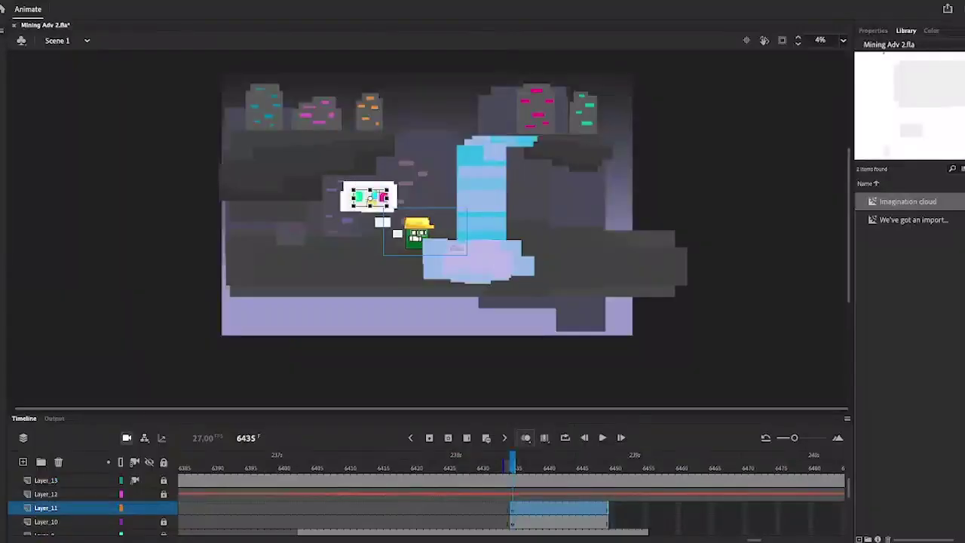
Step: Step back to the camera keyframe at frame 6403 and examine its camera settings and the close-up framing
key("ctrl+F3")
key("period")
key("period")
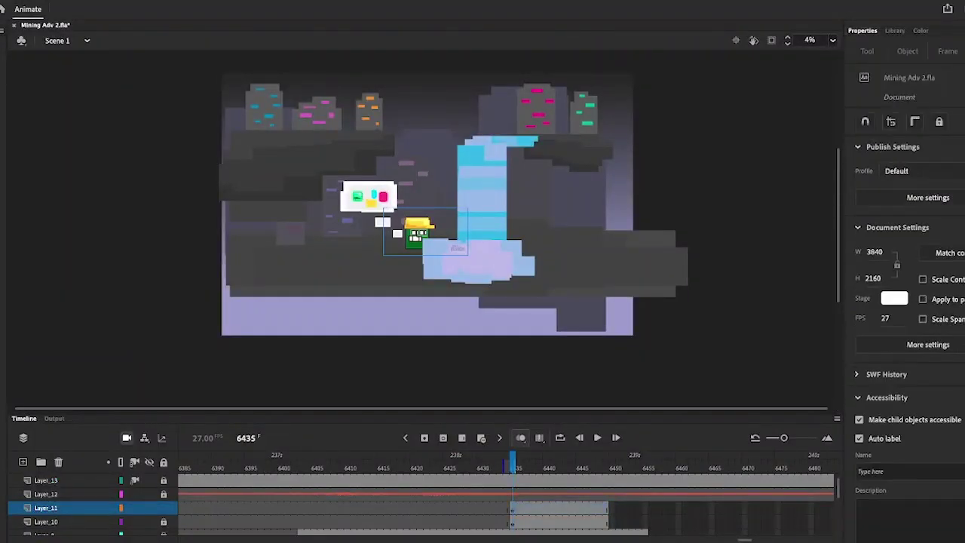
key("comma")
key("comma")
key("comma")
key("comma")
key("comma")
key("comma")
key("comma")
key("comma")
key("comma")
key("comma")
key("comma")
key("comma")
key("comma")
key("comma")
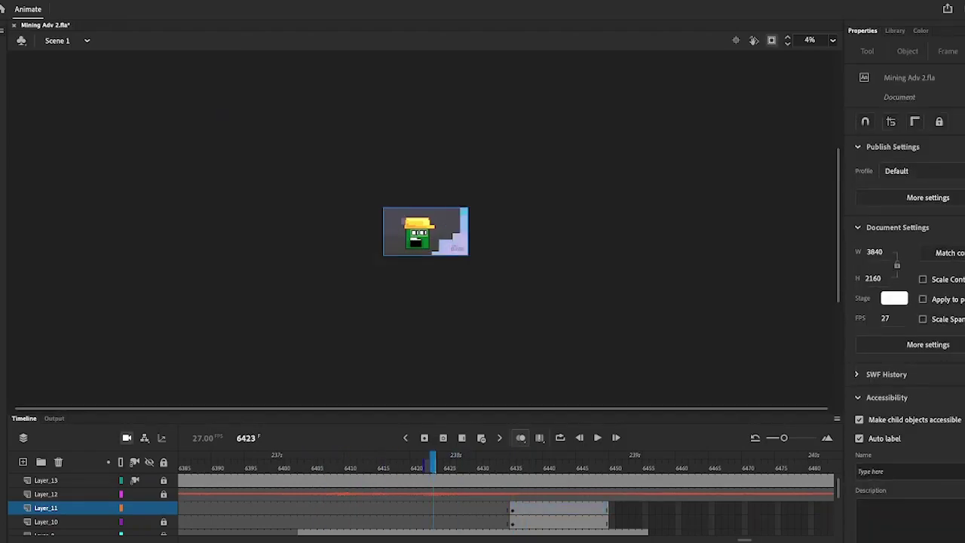
key("comma")
key("comma")
key("comma")
key("comma")
key("comma")
key("comma")
key("comma")
key("comma")
key("comma")
key("comma")
key("comma")
key("comma")
key("comma")
key("comma")
key("comma")
key("comma")
key("comma")
key("comma")
key("comma")
key("comma")
left_click(46, 480)
key("c")
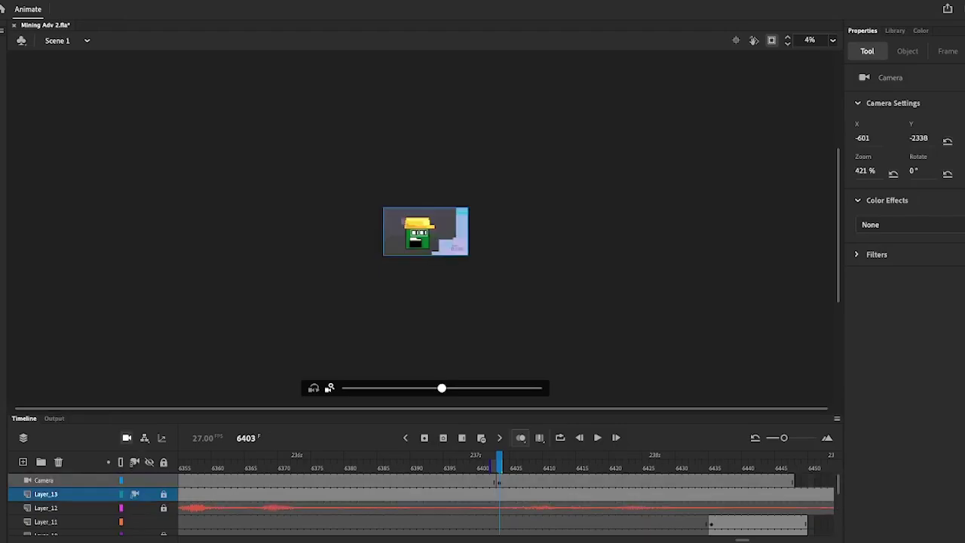
key("ctrl+equal")
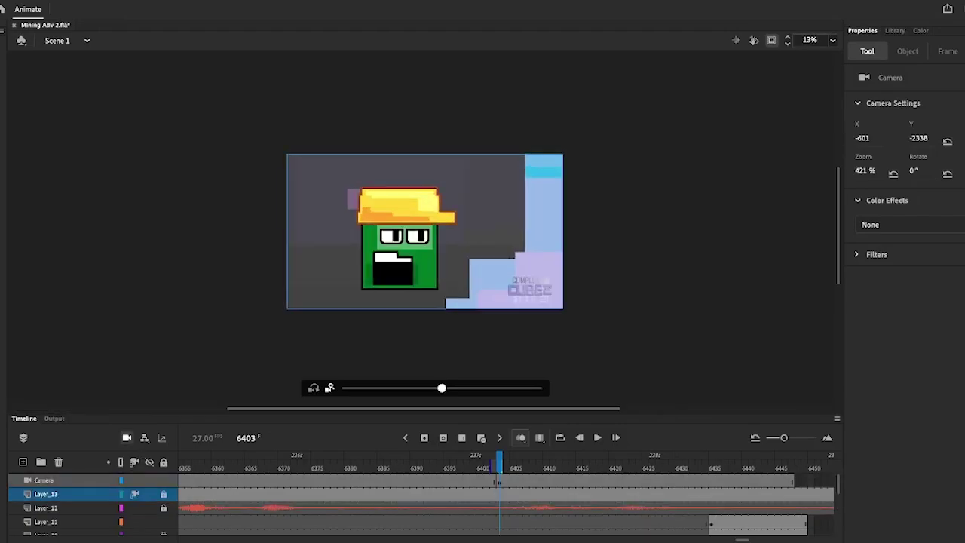
Step: Step forward from frame 6403 to frame 6429 to examine the character's talking animation
key("period")
key("period")
key("period")
key("period")
key("period")
key("period")
key("period")
key("period")
key("period")
key("period")
key("period")
key("period")
key("period")
key("period")
key("period")
key("period")
key("period")
key("period")
key("period")
key("period")
key("period")
key("period")
key("period")
key("period")
key("period")
key("period")
key("period")
key("period")
key("period")
key("period")
key("period")
key("period")
key("period")
key("period")
key("period")
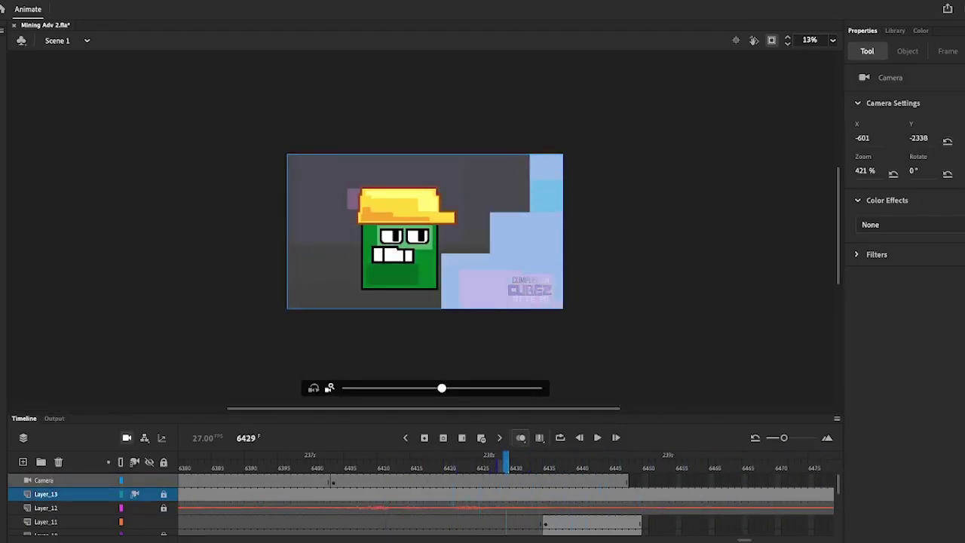
Step: Add a camera keyframe at frame 6446 that frames the cloud and character at 225% zoom, X 271, Y -628
left_click(44, 480)
key("period")
key("period")
key("c")
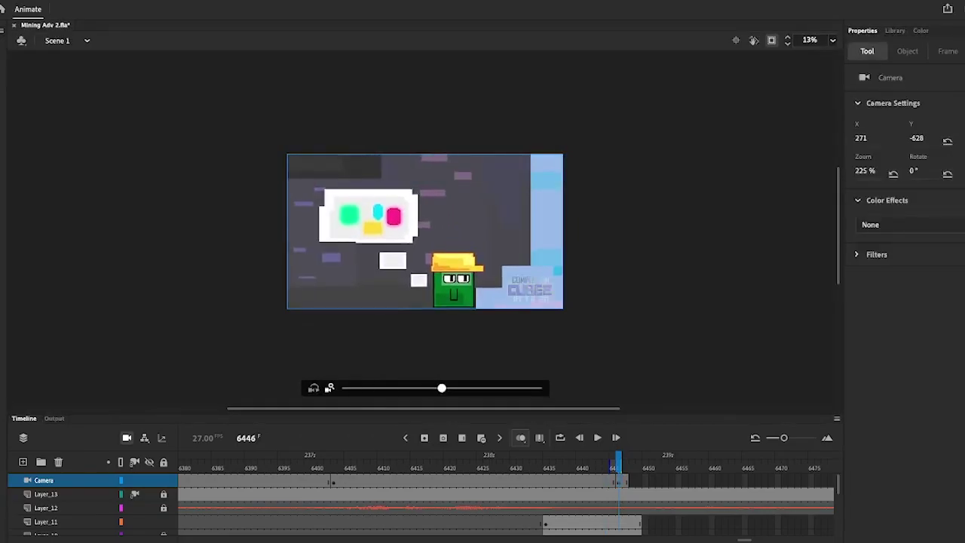
Step: Add a camera keyframe at frame 6434 and create a classic tween from it to the keyframe at frame 6446
left_click(538, 480)
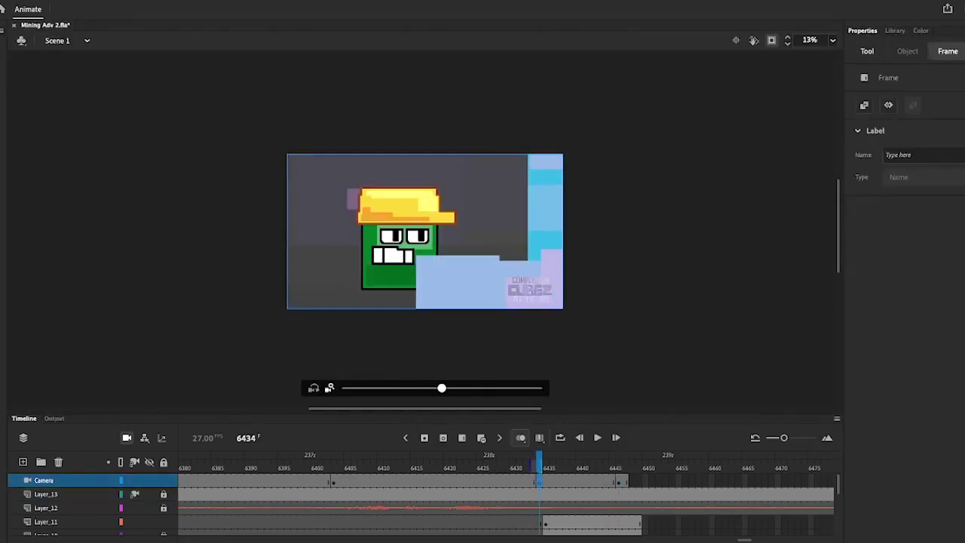
key("ctrl+alt+shift+t")
key("c")
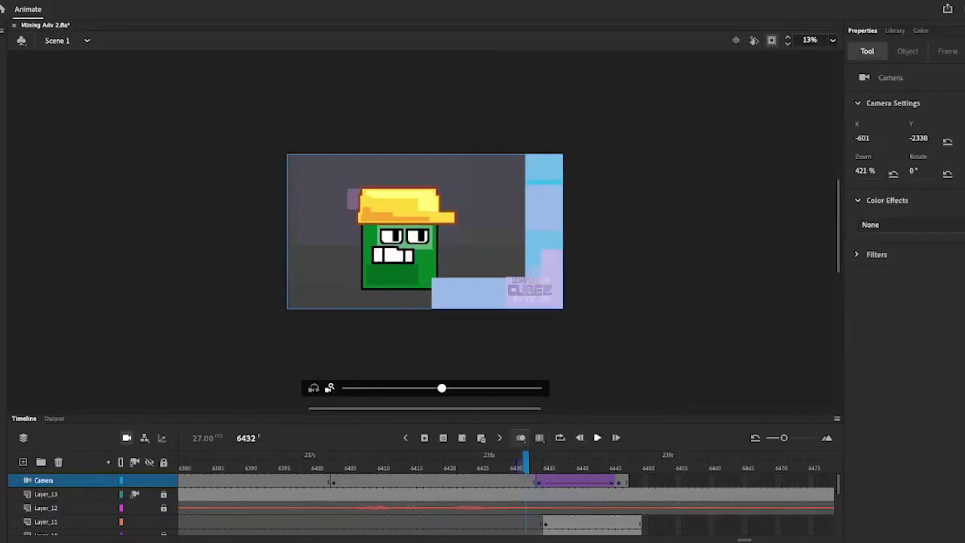
Step: Shorten the Layer_8 face animation by two frames so the change to the small smile starts at frame 6435
scroll(505, 501, "down", 3)
left_click(527, 507)
left_click(543, 495)
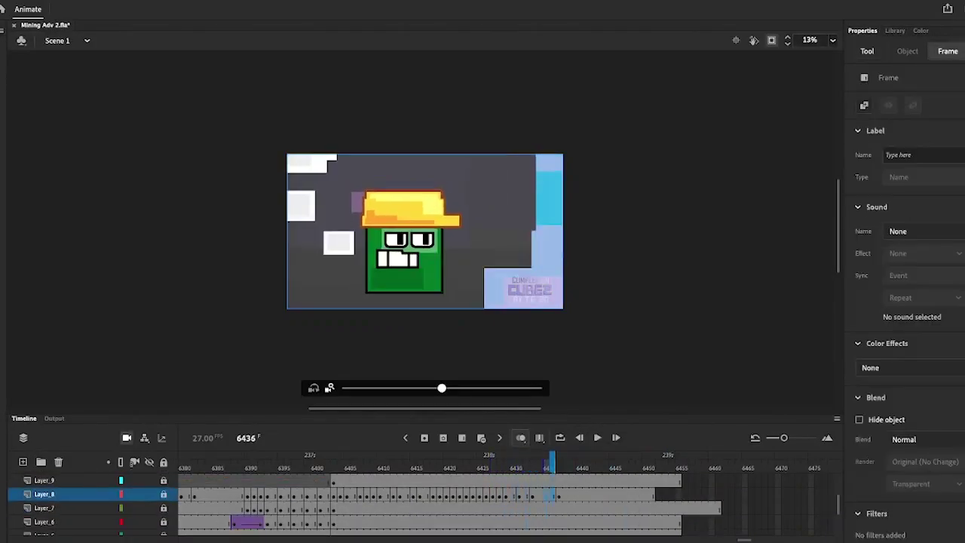
left_click(517, 495)
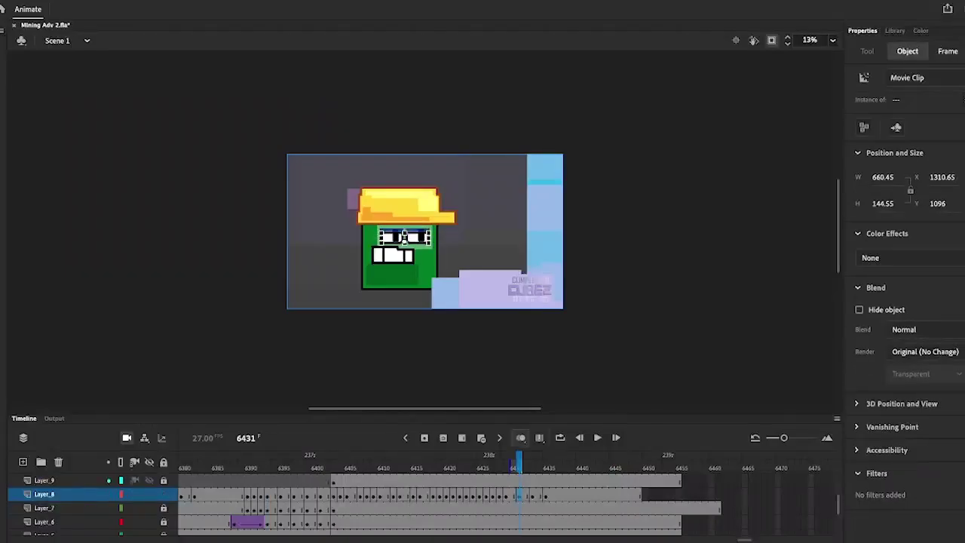
Step: Adjust the Big smile closed mouth slightly lower on Layer_8 at frame 6431 and save the file
left_click(392, 250)
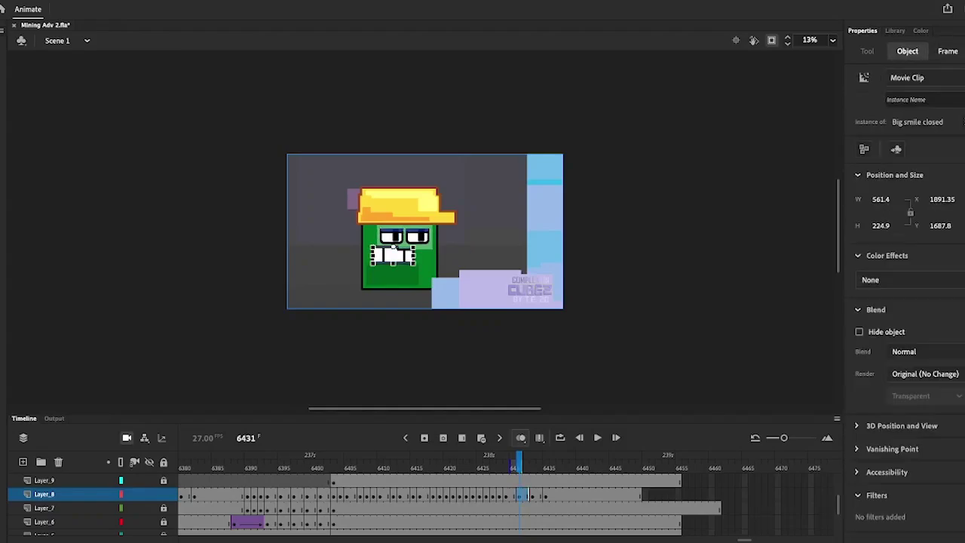
left_click_drag(392, 255, 401, 281)
key("Escape")
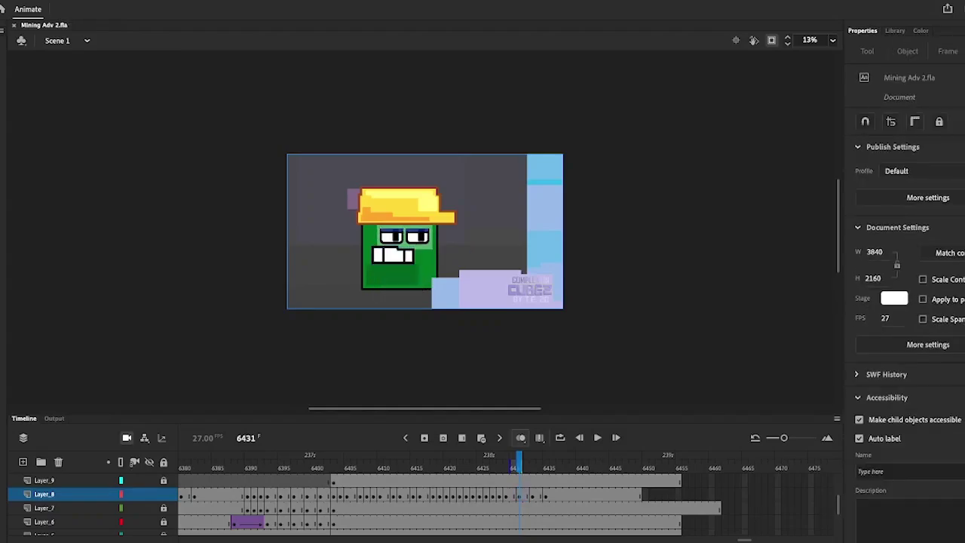
Step: Squash the character's eyes shut at frame 6433 on Layer_8, sizing them 699.6 by 64.35 at Y 1199.55
scroll(423, 232, "up", 3)
key("period")
key("period")
key("period")
key("comma")
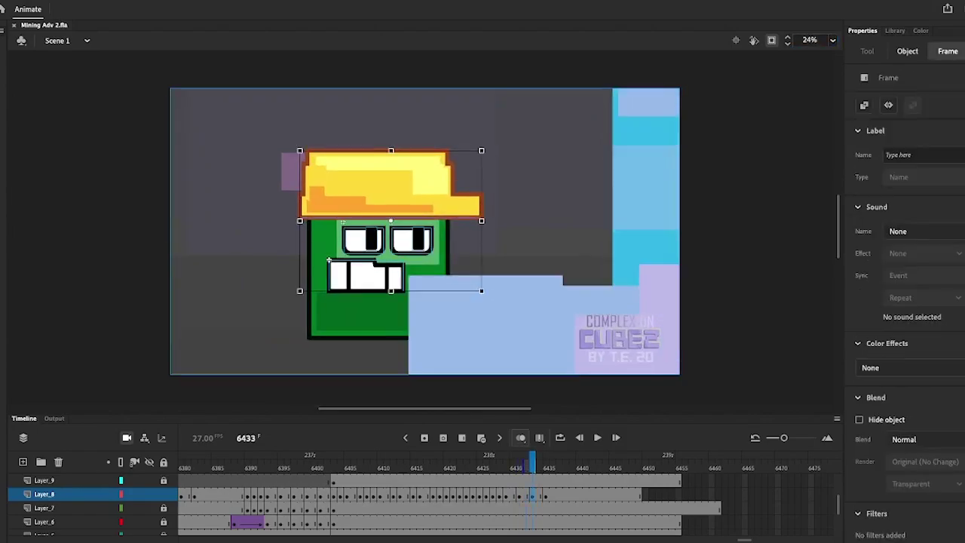
left_click(415, 235)
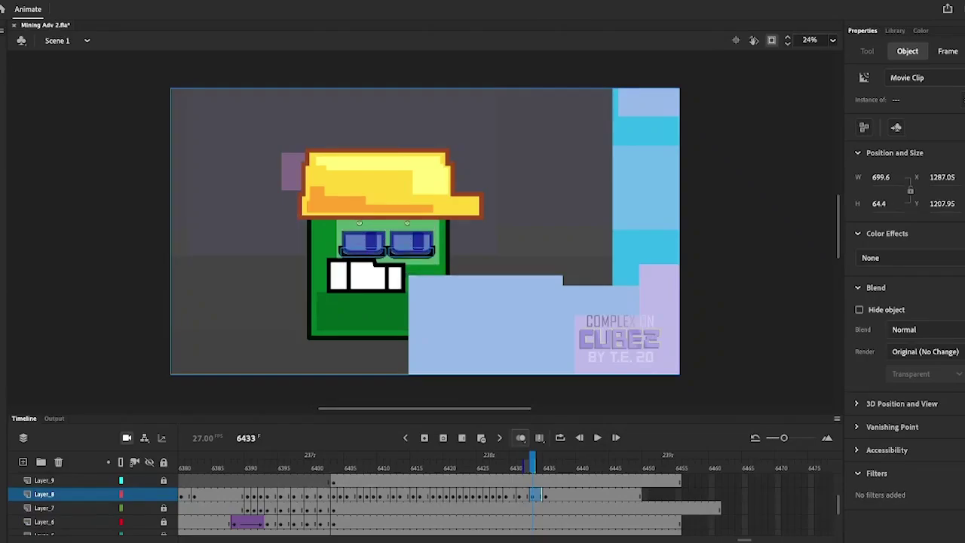
key("period")
left_click(299, 151)
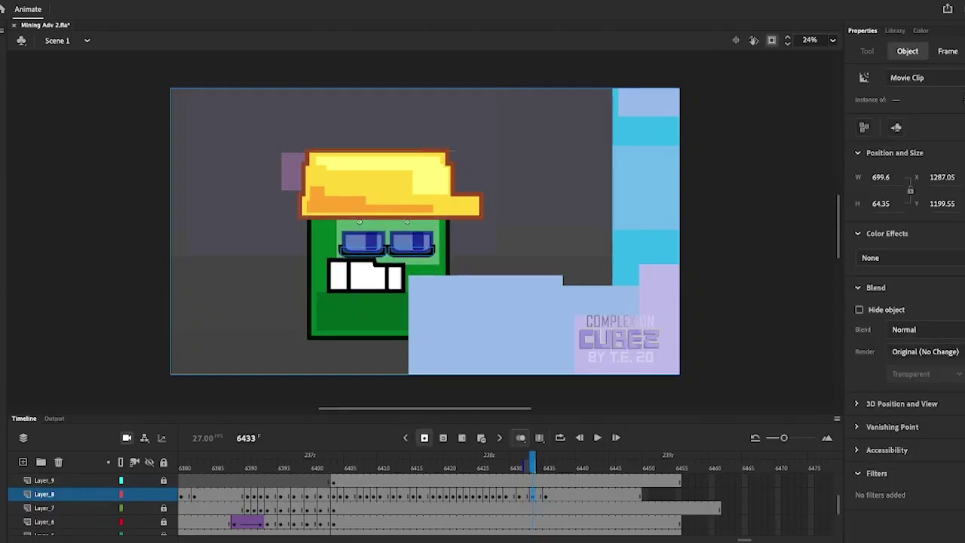
Step: Step back and forth through the frames around 6433 to check the timing of the character's blink
key("period")
key("comma")
key("comma")
key("comma")
key("comma")
key("comma")
key("comma")
key("comma")
key("comma")
key("comma")
key("period")
key("period")
key("period")
key("period")
key("period")
key("period")
key("period")
key("period")
key("period")
key("period")
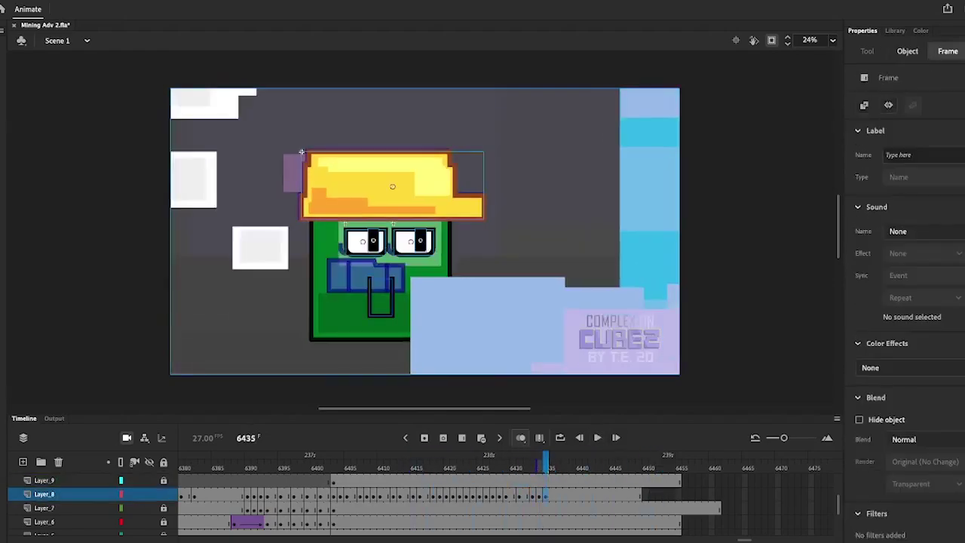
Step: At frame 6435, enlarge the eyes to about 661.65 by 471.95, aim the pupils at the cloud, and lower the mouth
left_click(301, 153)
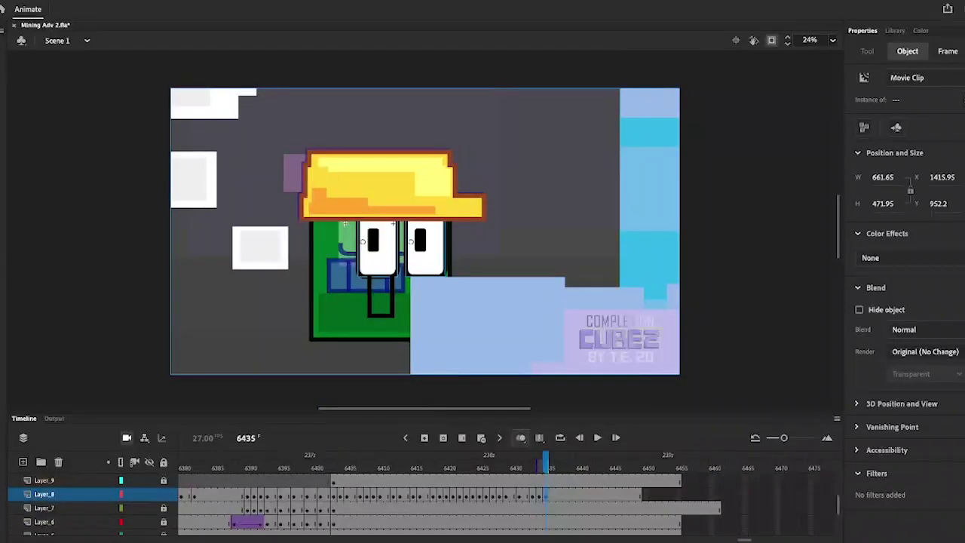
left_click(373, 241)
left_click(380, 309)
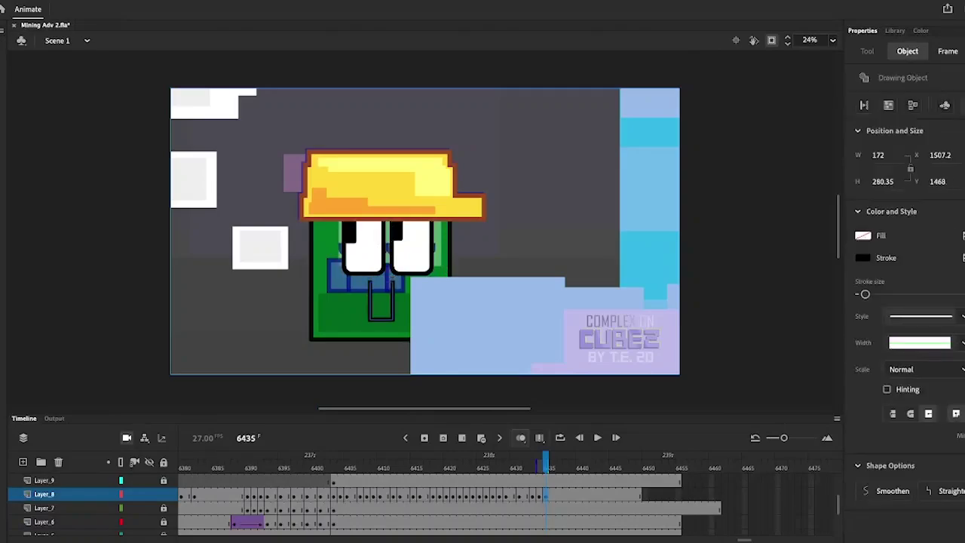
Step: Retime the camera's classic tween to start at frame 6436 and give it a Circ Ease-In-Out effect
scroll(90, 502, "up", 2)
left_click(44, 481)
left_click_drag(534, 468, 592, 467)
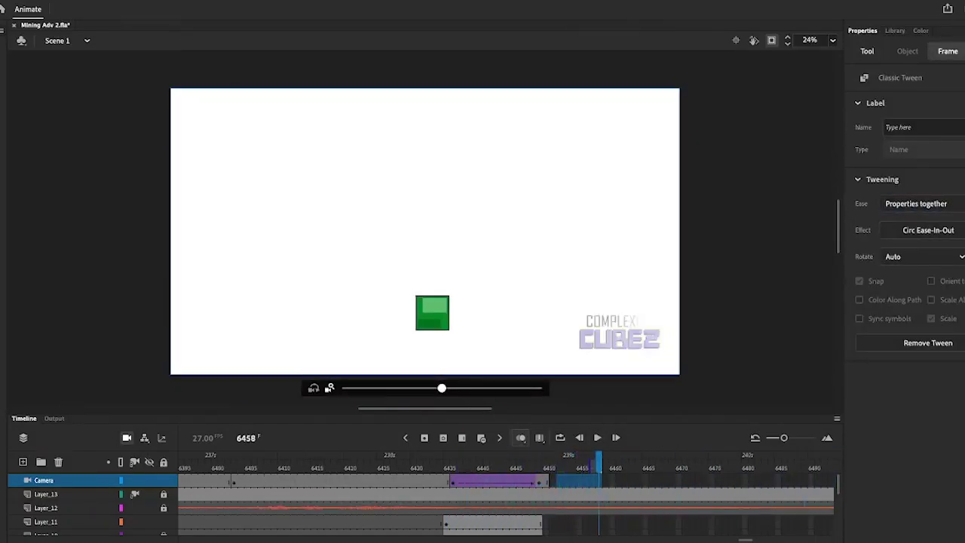
left_click(592, 486)
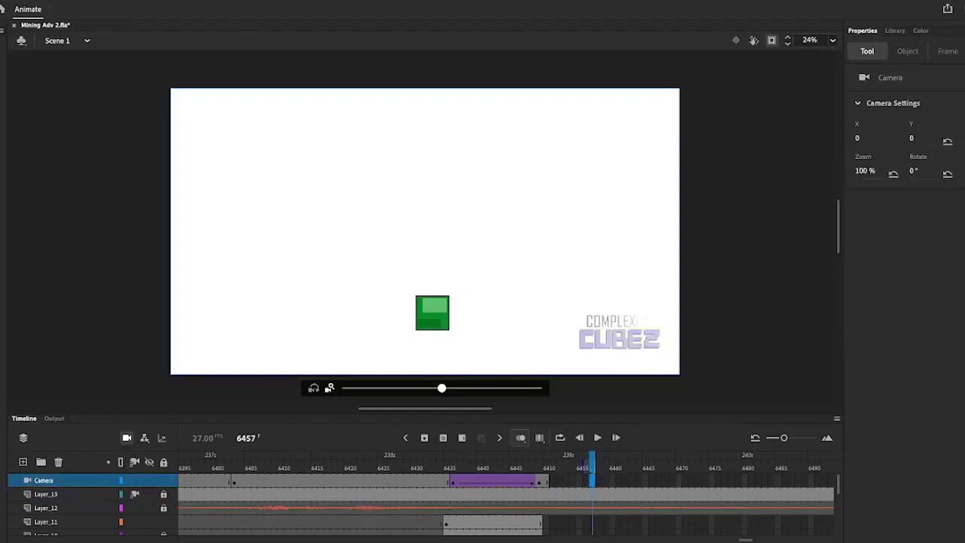
Step: Extend Layer_10 and Layer_11 up to frame 6457 and move their starting keyframes to frame 6430
scroll(490, 505, "down", 1)
left_click(592, 512)
left_click(438, 507)
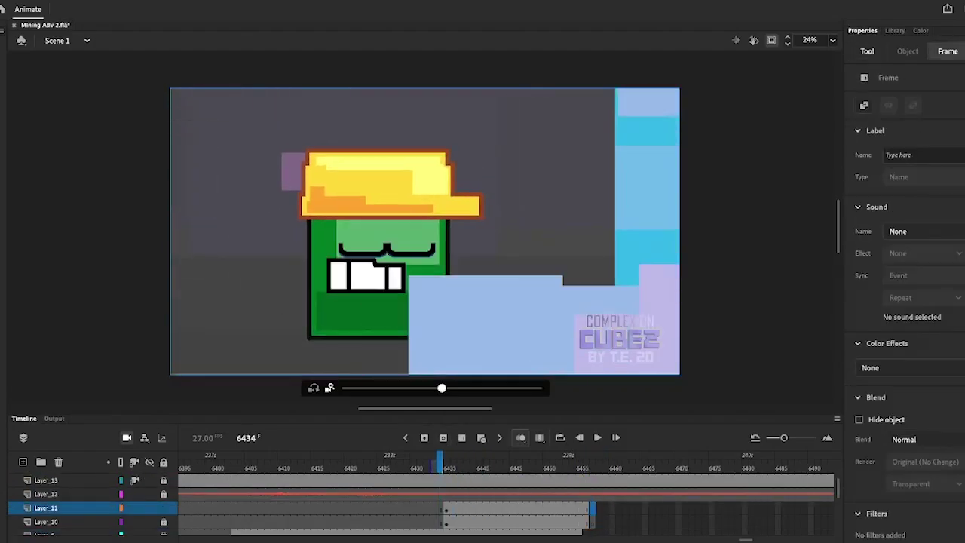
left_click(438, 521)
left_click(492, 521)
left_click(404, 521)
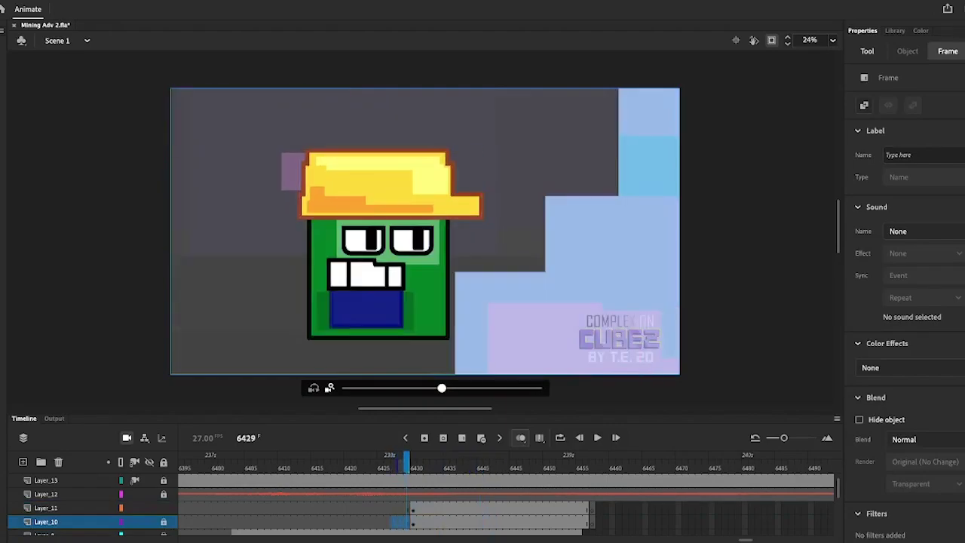
Step: Add a keyframe at frame 6440 on Layer_10 and create a classic tween from frame 6430 to it
left_click(463, 521)
left_click(476, 521)
left_click(414, 521, "shift")
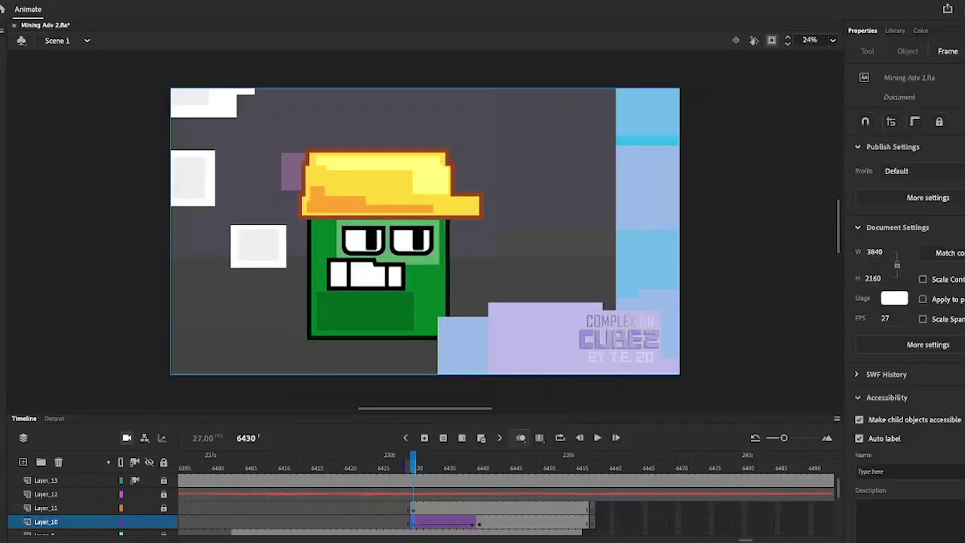
Step: Apply an Alpha color effect to the Imagination cloud at frame 6430 and lower it to nearly transparent
left_click(192, 177)
left_click(912, 280)
left_click(905, 347)
left_click_drag(957, 311, 865, 311)
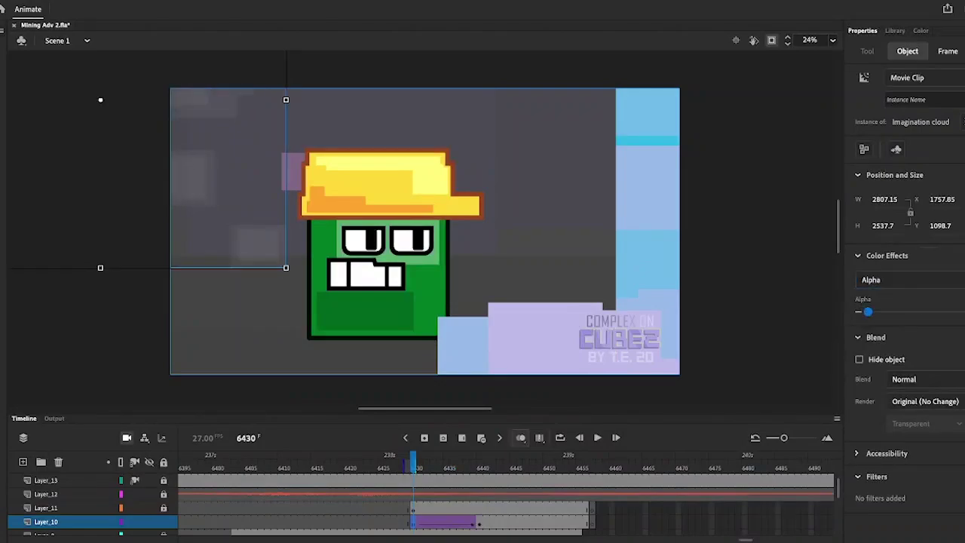
Step: Give the cloud's fade-in tween on Layer_10 a Cubic Ease-Out effect
left_click(362, 521)
left_click(432, 508)
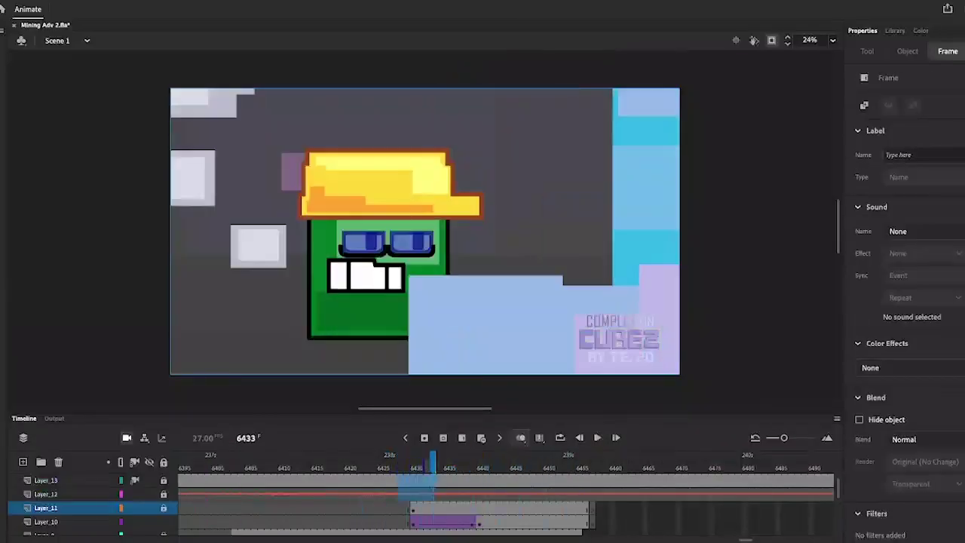
left_click(459, 521)
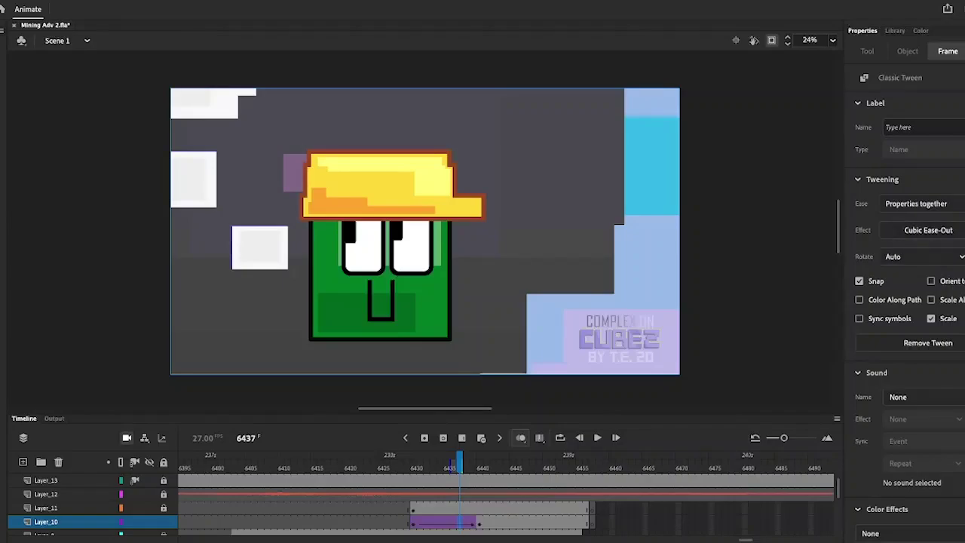
Step: Review the cloud's fade-in and the character's reaction from frame 6429 to frame 6438, and save the file
left_click(407, 481)
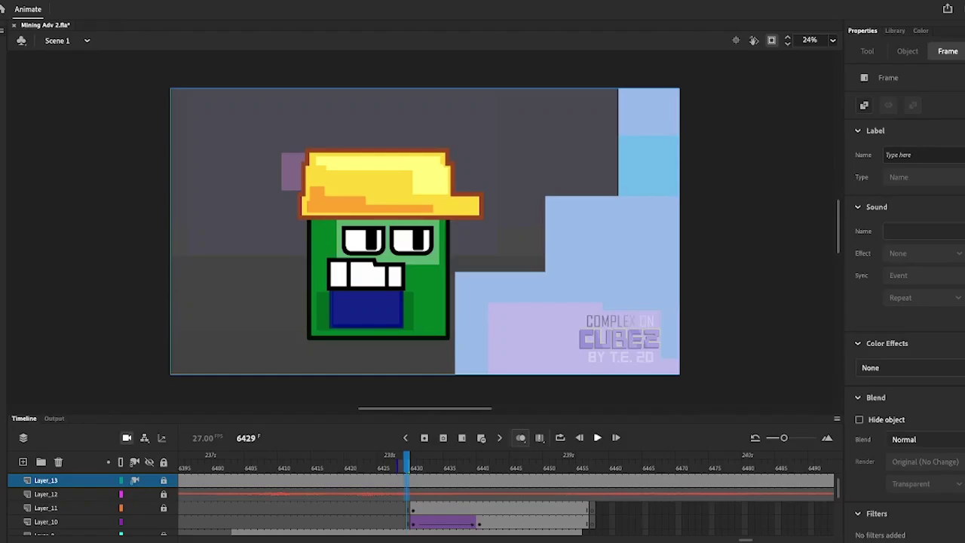
left_click_drag(407, 462, 440, 462)
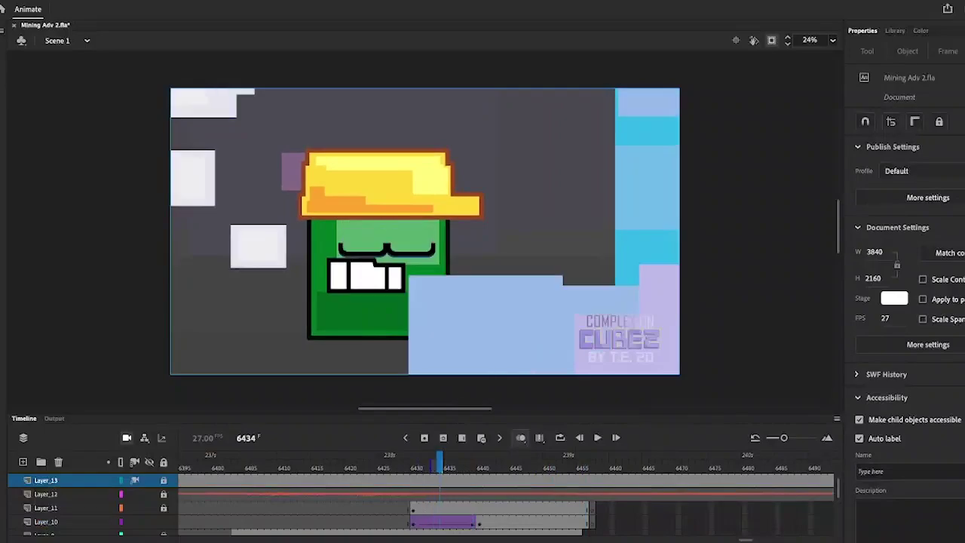
key("period")
key("period")
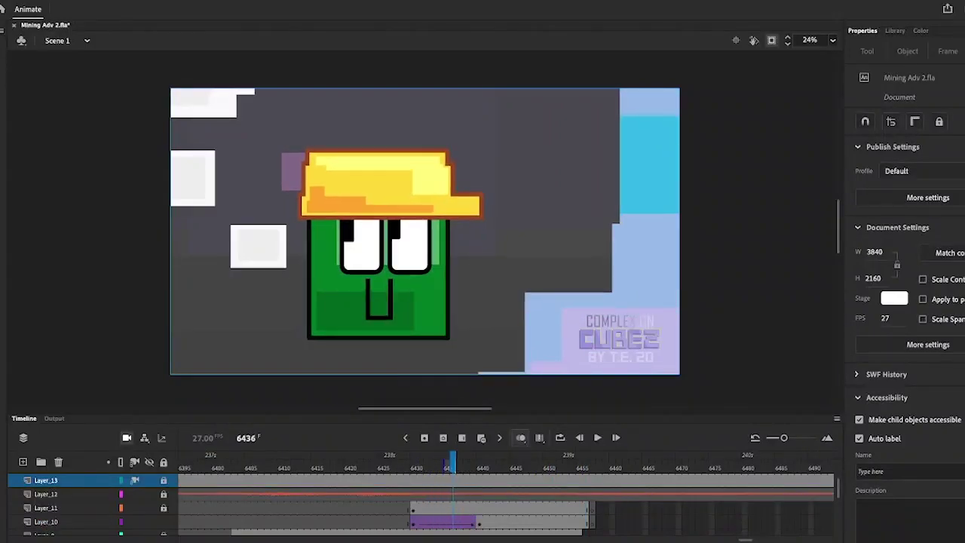
key("period")
key("period")
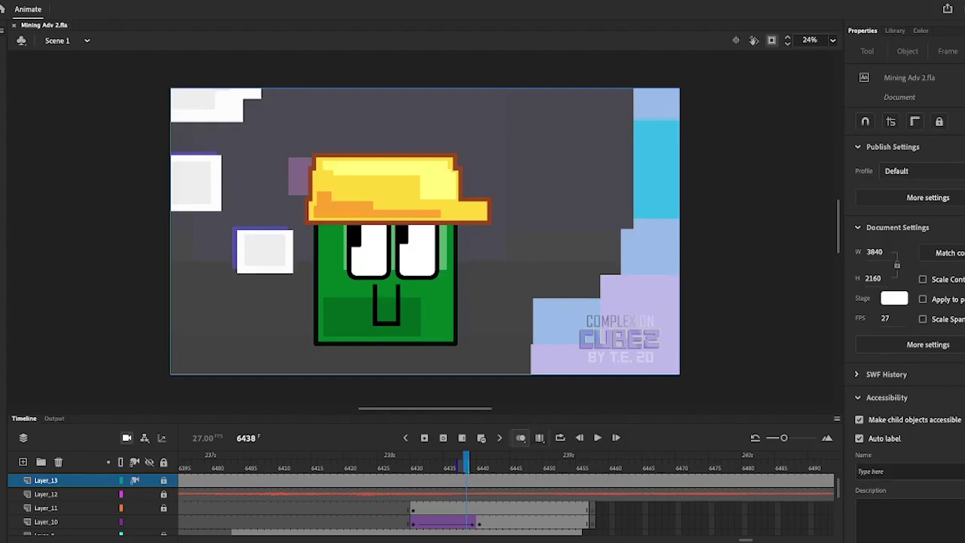
Step: Play back the scene from frame 6325 through the cloud's appearance to check the green miner's facial reaction
left_click(392, 236)
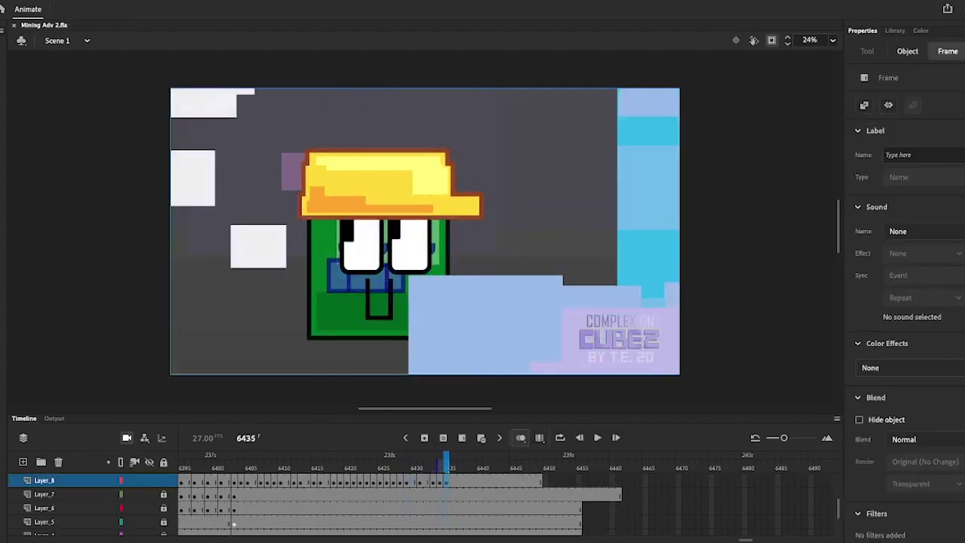
key("Return")
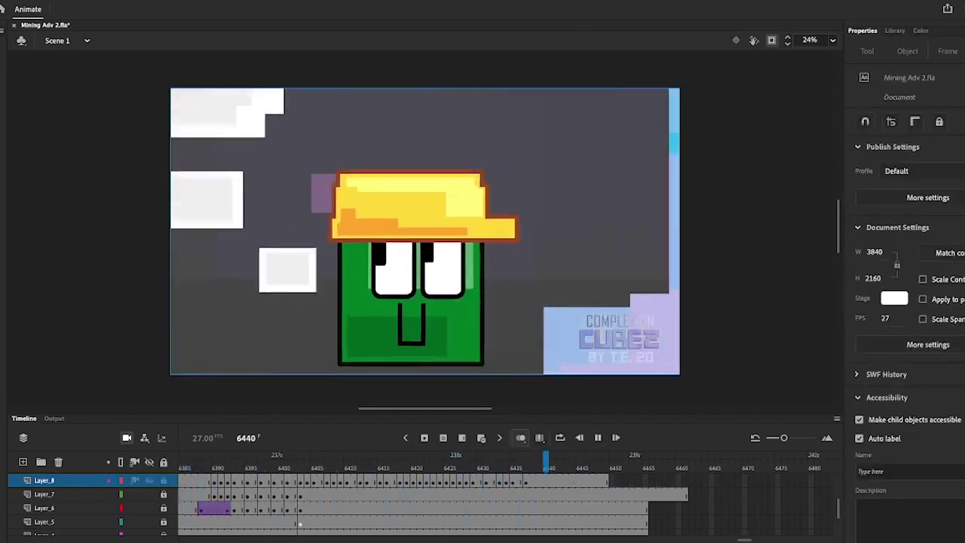
key("Return")
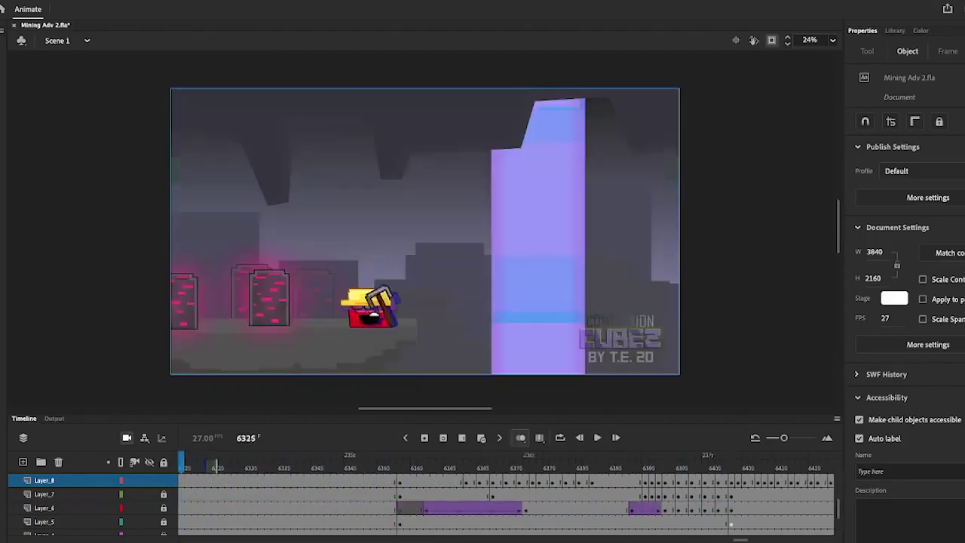
key("Return")
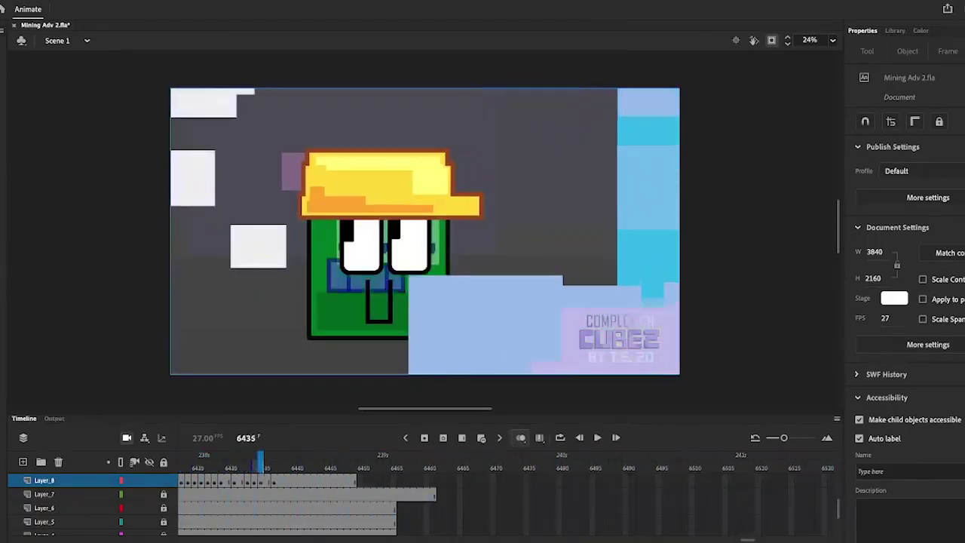
key("Return")
key("Return")
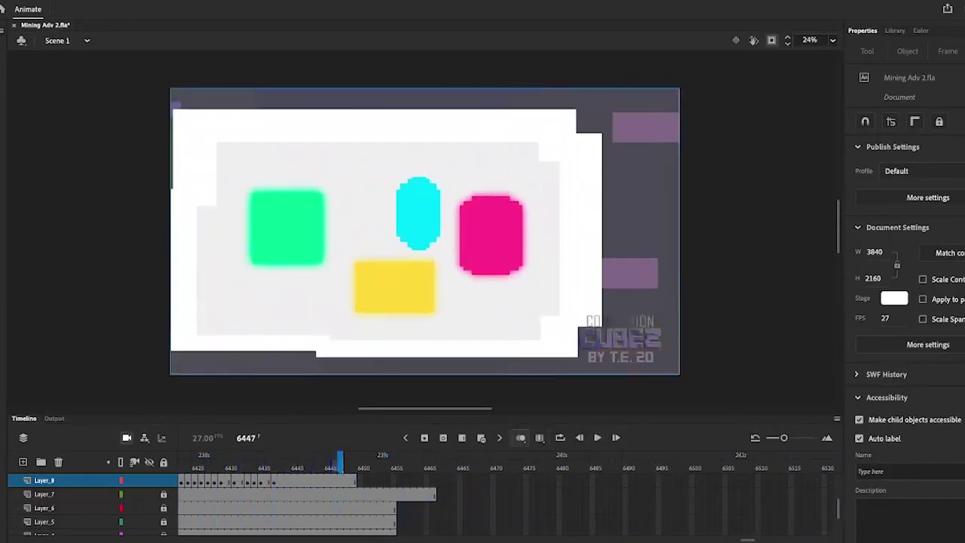
Step: Examine the gems on Layer_11 frame by frame around frames 6447 to 6454
left_click(396, 221)
double_click(419, 214)
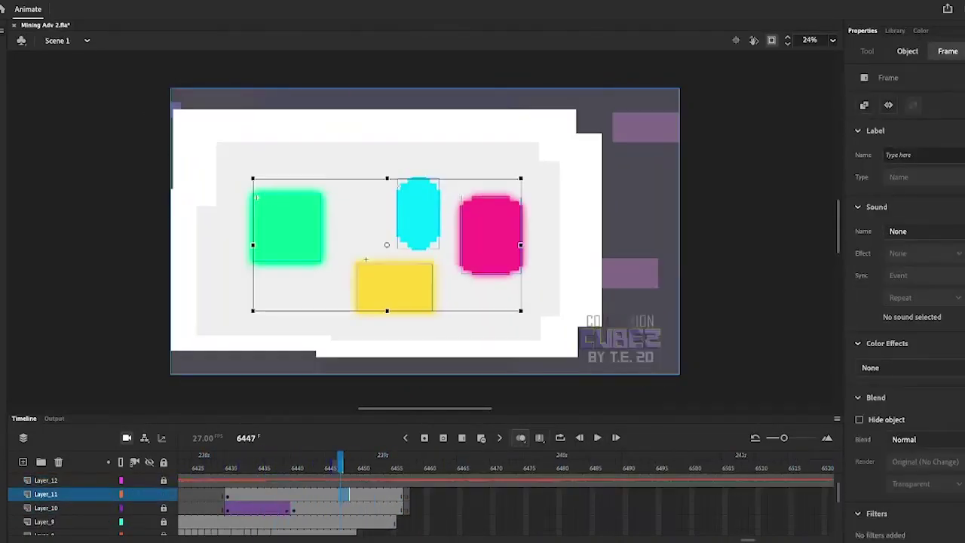
left_click(419, 214)
key("comma")
key("comma")
key("comma")
key("comma")
key("comma")
key("comma")
key("comma")
key("comma")
key("comma")
key("comma")
key("comma")
key("comma")
key("comma")
key("comma")
key("comma")
key("comma")
key("comma")
key("comma")
key("comma")
key("comma")
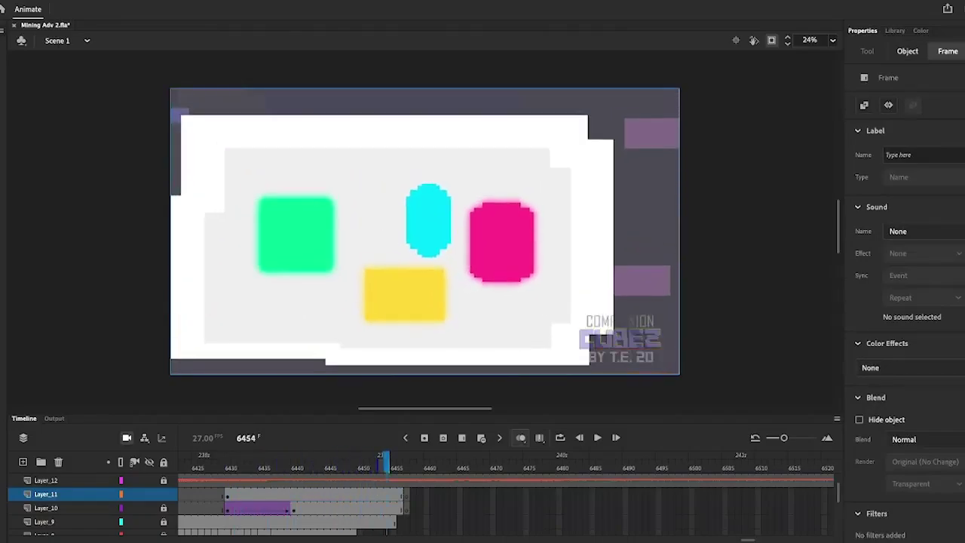
key("period")
key("period")
key("period")
Step: Move the camera's pull-back tween earlier so it runs from frame 6428 to frame 6441, and preview it
key("c")
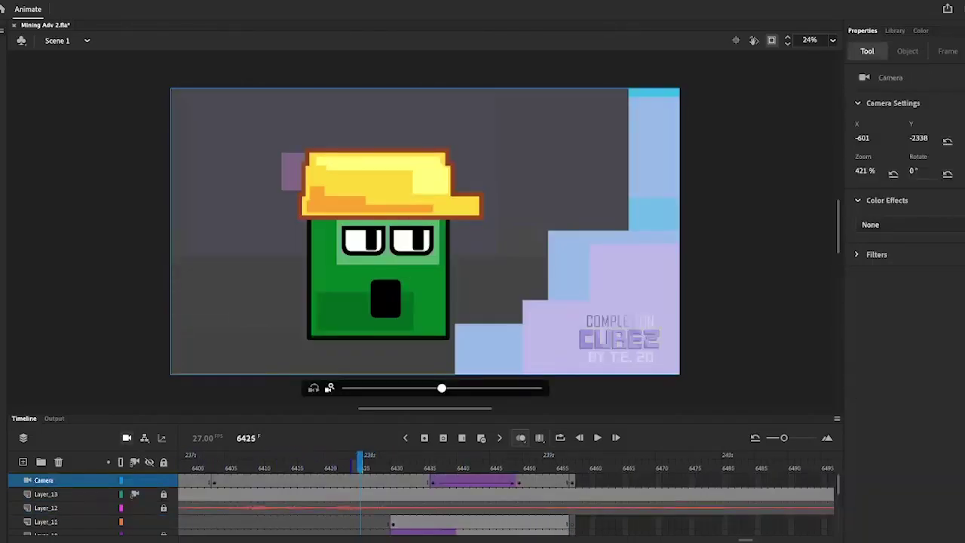
key("Return")
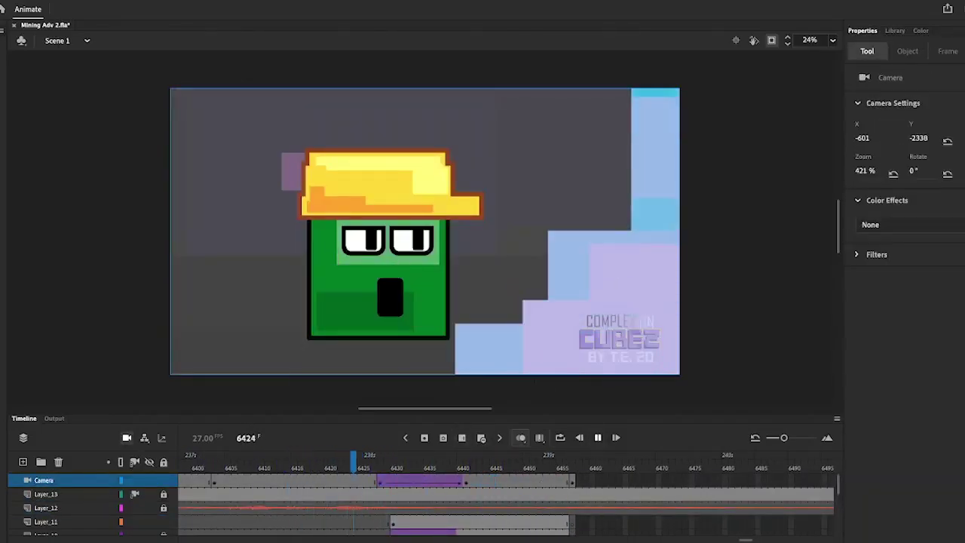
Step: Combine the cloud's gems into one symbol, open it for editing, and distribute the gems to separate layers
left_click(362, 260)
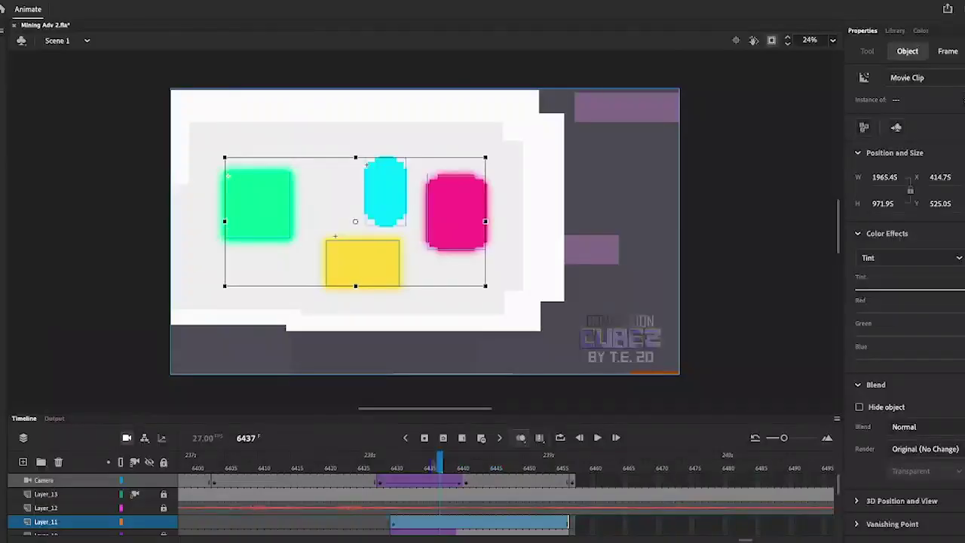
key("ctrl+e")
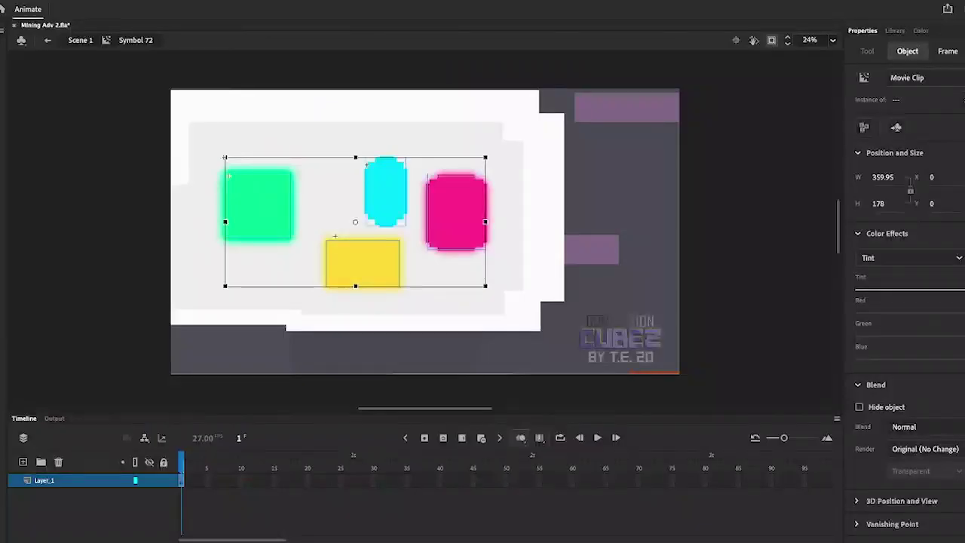
key("ctrl+shift+d")
Step: Add keyframes at frame 29 and shrink and spread the diamond, ruby and gold outward inside the cloud
key("F6")
key("shift+Up")
key("shift+Up")
key("shift+Up")
key("shift+Up")
key("shift+Up")
key("shift+Up")
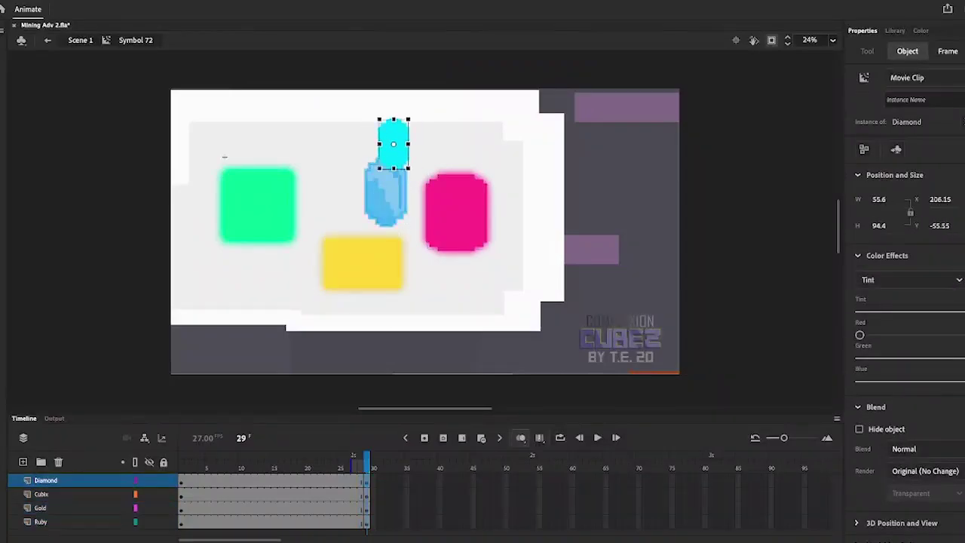
left_click_drag(456, 211, 476, 190)
left_click_drag(362, 262, 452, 283)
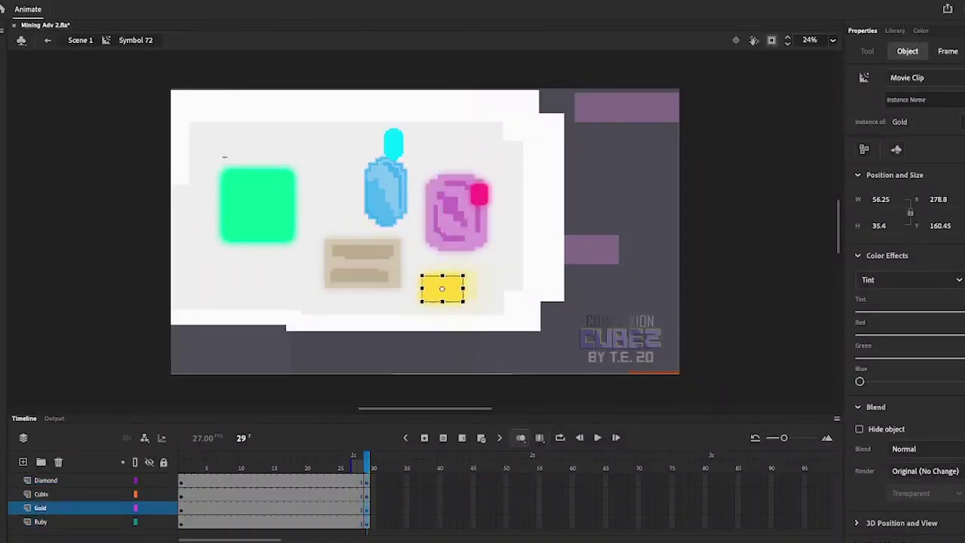
Step: Create classic tweens on the Diamond, Cubix, Gold and Ruby layers with a Cubic Ease-Out effect
left_click(181, 507)
left_click_drag(181, 480, 181, 522)
left_click(520, 437)
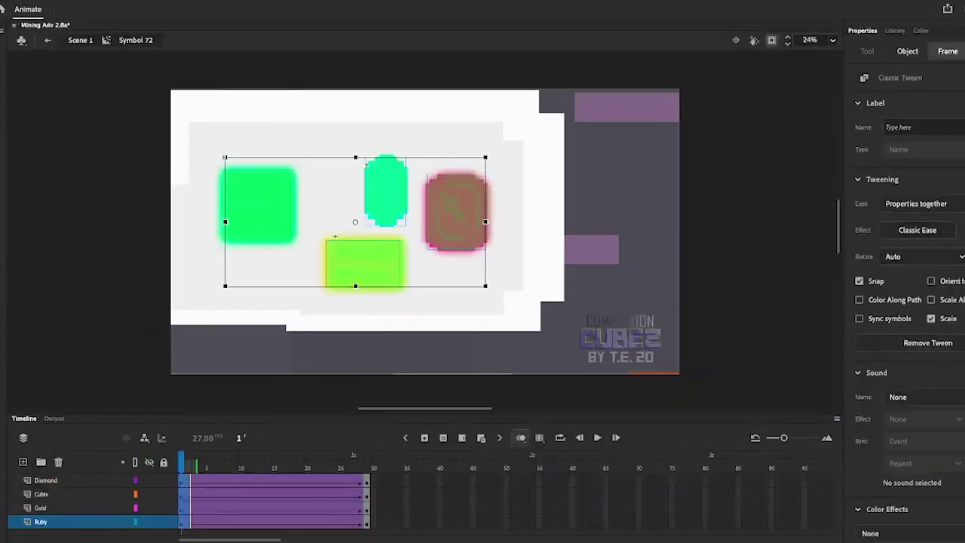
left_click(244, 468)
left_click_drag(233, 522, 343, 480)
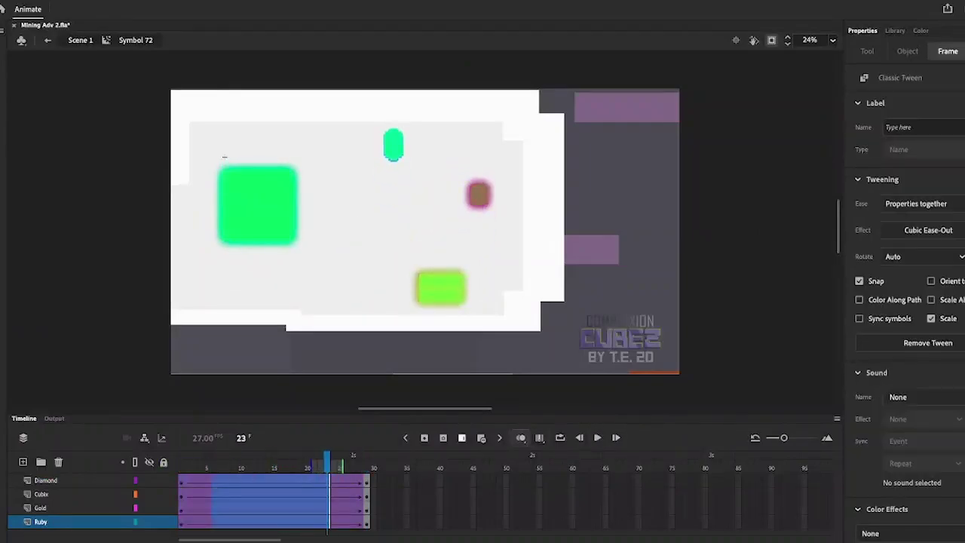
Step: Shorten the gem tweens to end at frame 27 and extend the gem layers beyond the final keyframes
key("F5")
key("shift+F5")
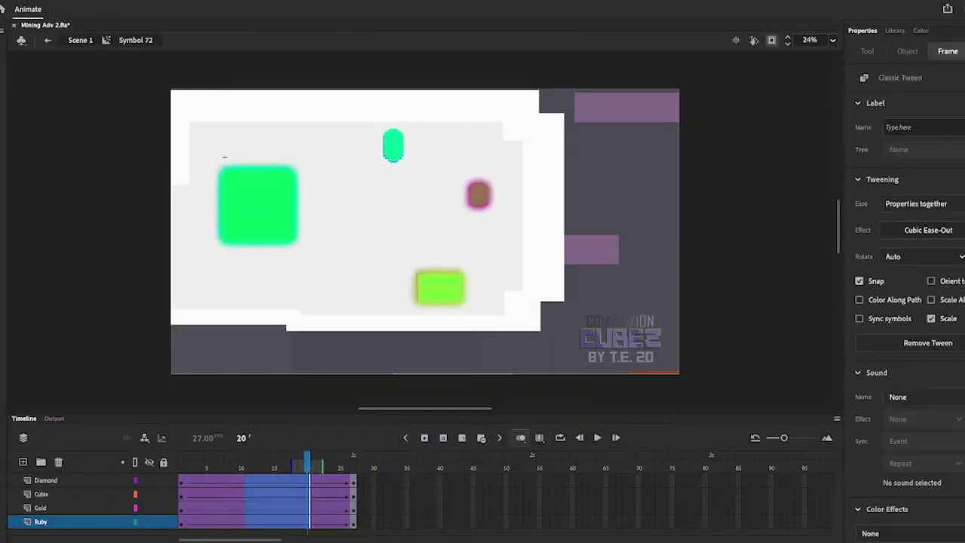
left_click_drag(445, 480, 494, 522)
key("F5")
key("Home")
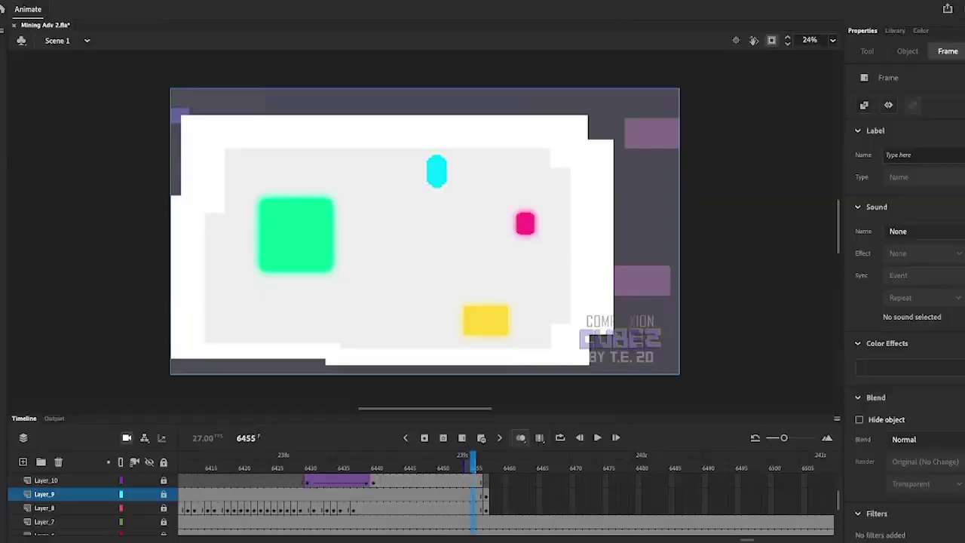
Step: Play back the main scene up to frame 6457 to check the shrinking gems and the camera pull-back
key("Return")
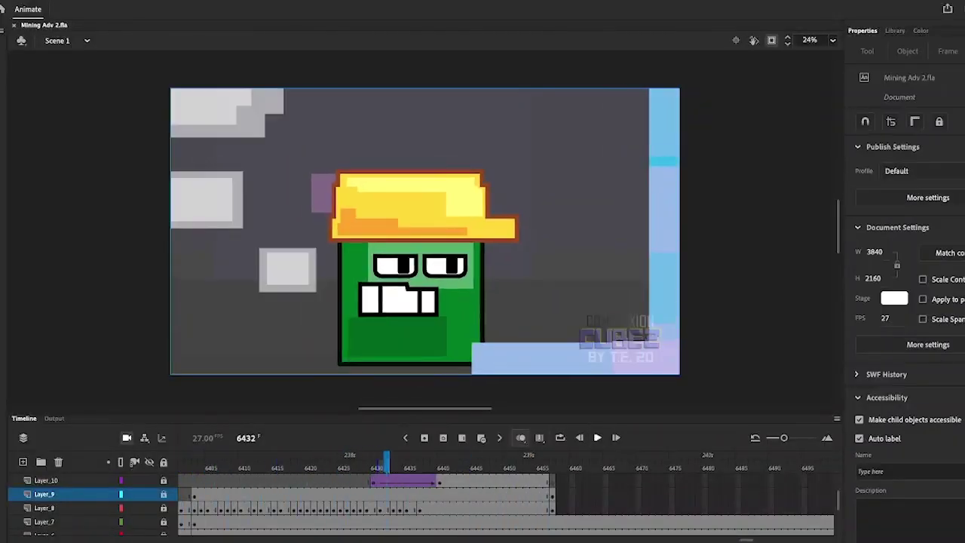
key("Return")
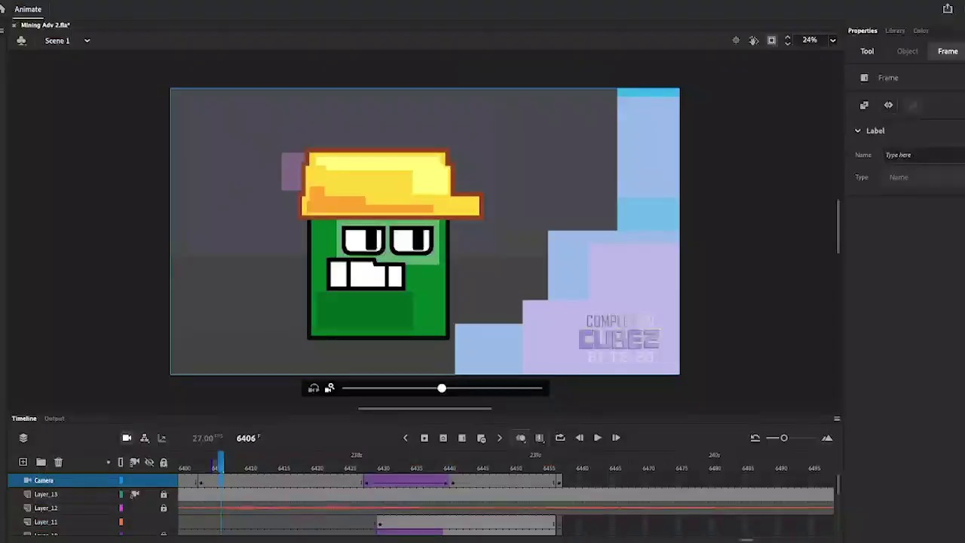
key("Return")
Step: Zoom the camera in on the miner's face at frame 6457 to 916%, positioned at X -908, Y -5642
scroll(424, 231, "down", 3)
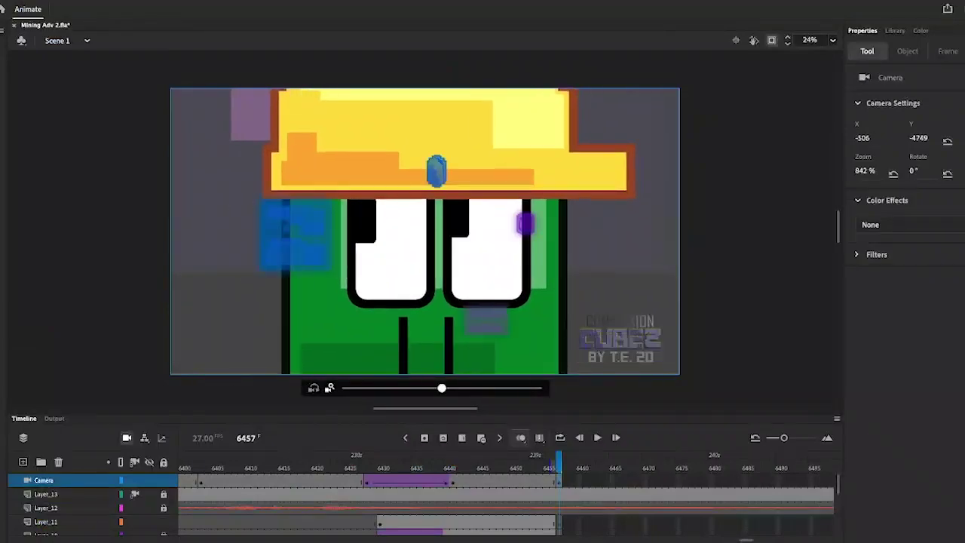
scroll(424, 231, "up", 5)
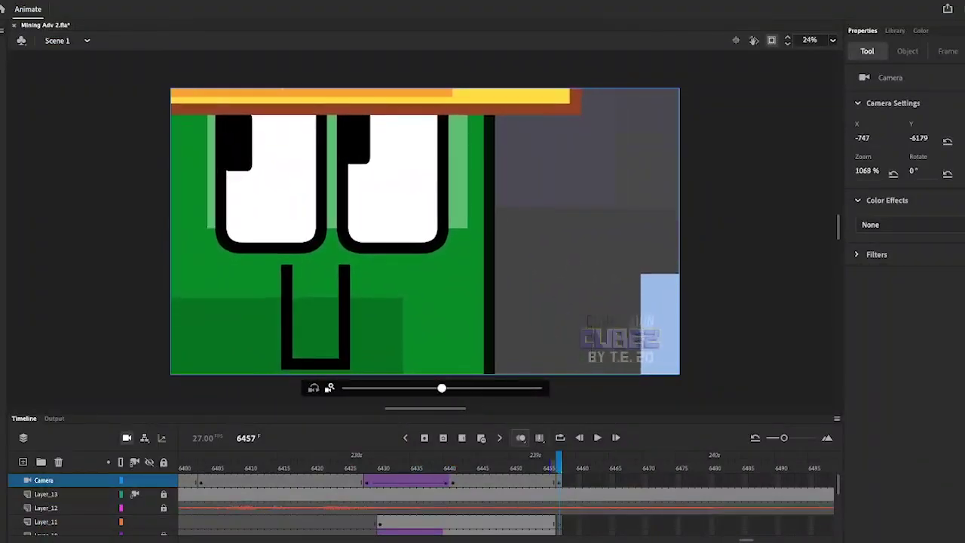
scroll(425, 230, "down", 2)
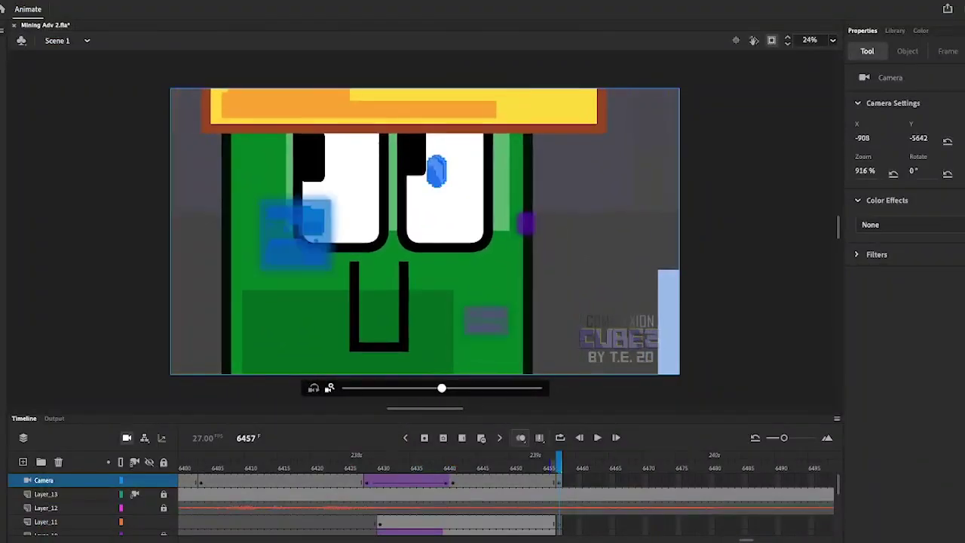
Step: Extend Layer_9 and Layer_8 past frame 6457 to about frame 6513
scroll(506, 497, "down", 2)
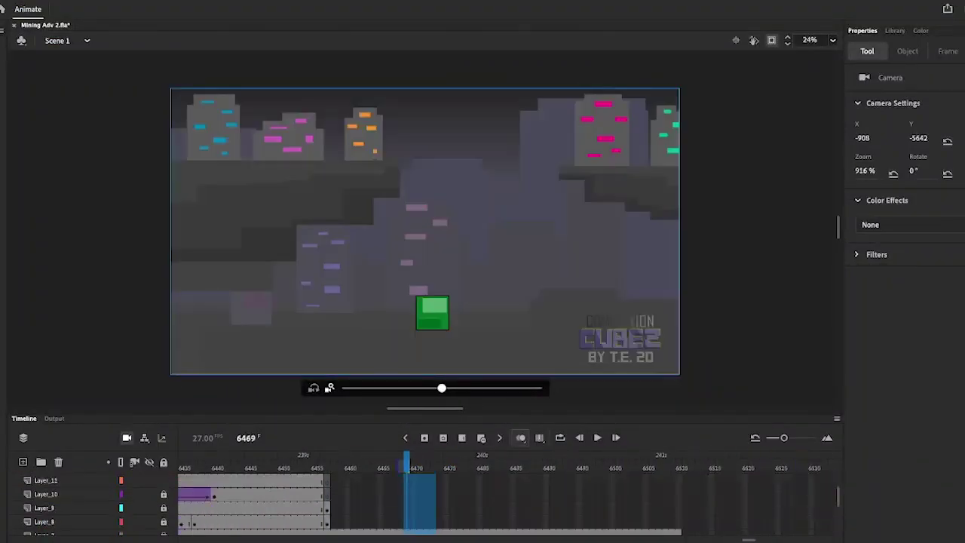
left_click(326, 507)
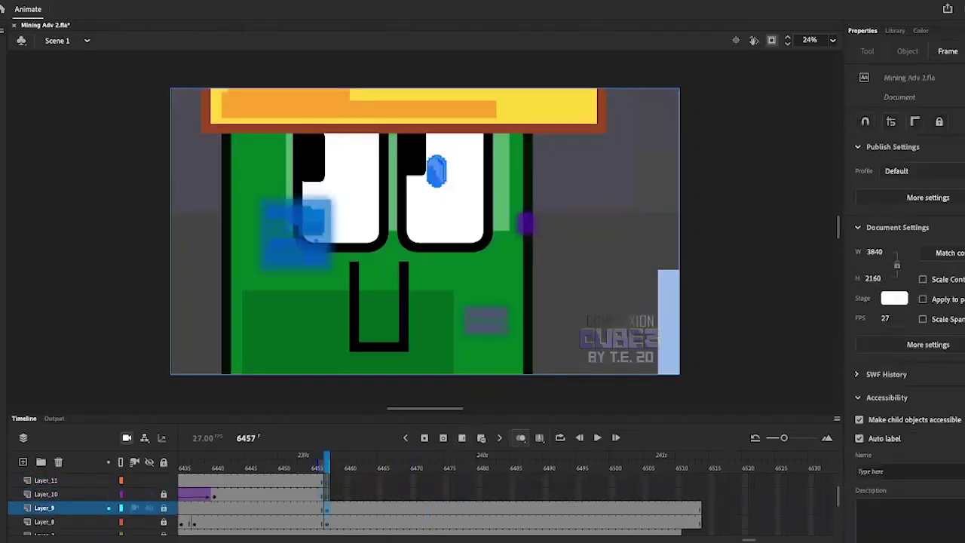
Step: Select Layer_10 at frame 6457 and find the Eye twinkle symbol in the library
left_click(45, 494)
left_click(895, 31)
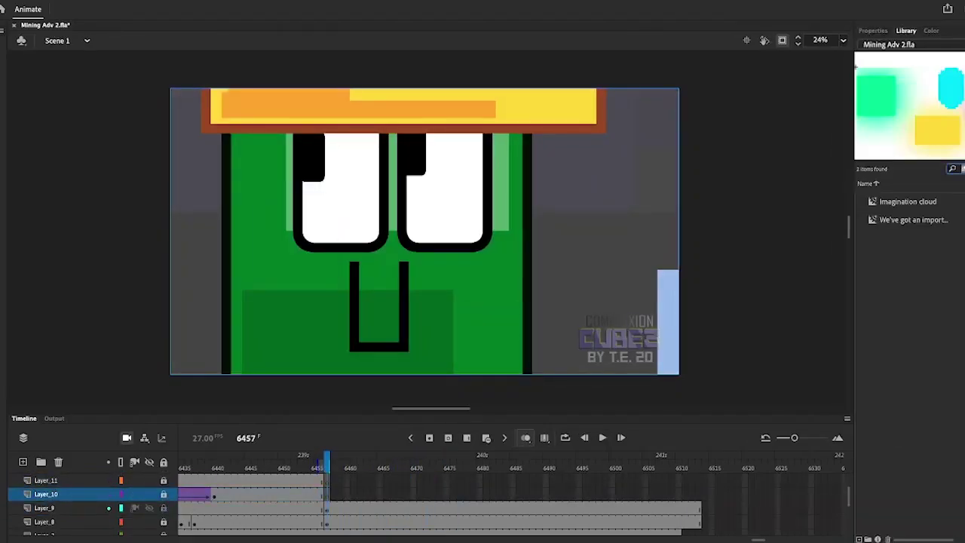
type("eye twinkle")
left_click(897, 201)
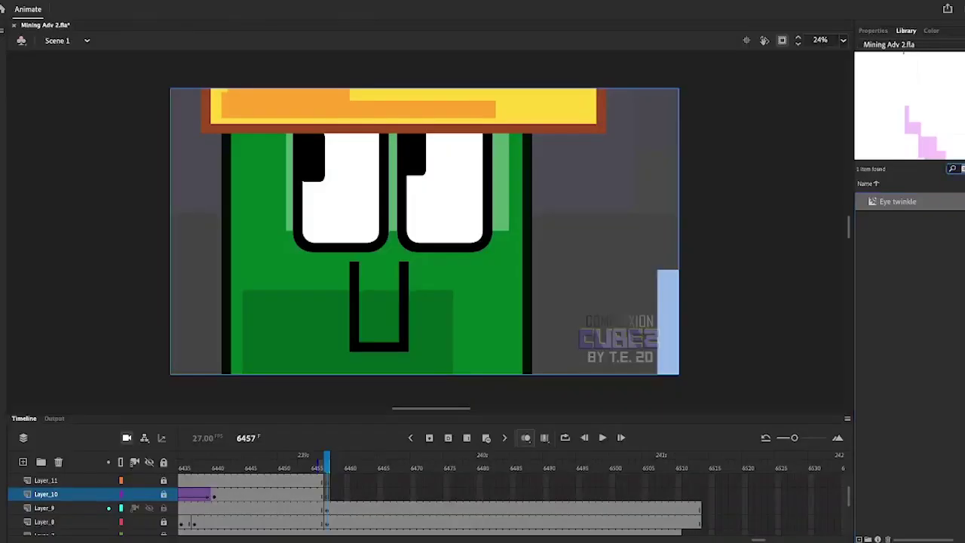
Step: Search the library for cubix and open the Eye Cubix twinkle symbol for editing
key("ctrl+a")
key("BackSpace")
type("cubix")
double_click(907, 220)
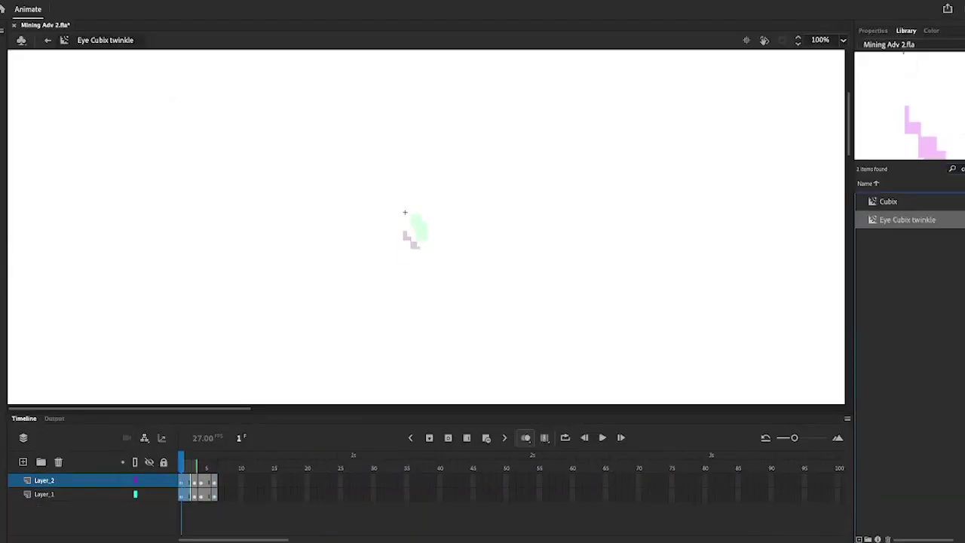
scroll(405, 212, "up", 3)
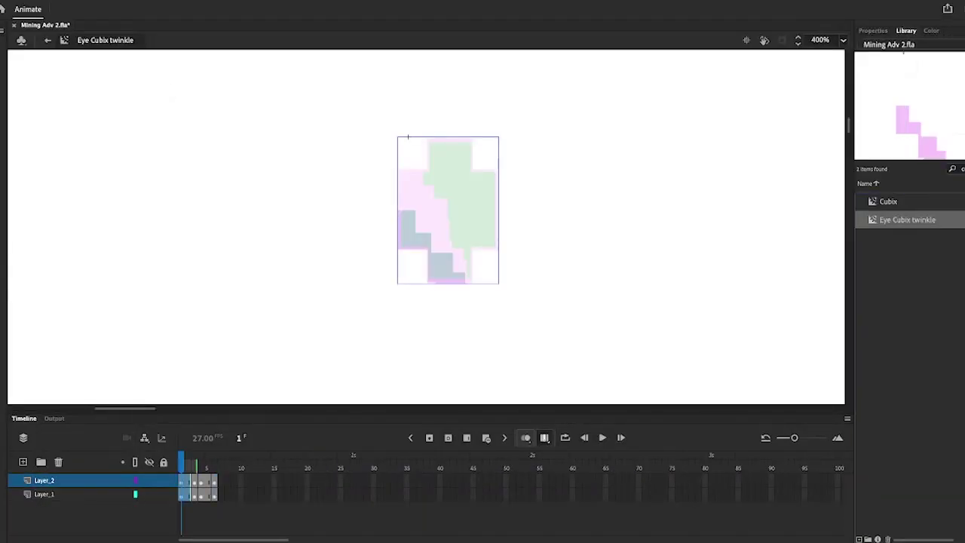
Step: Hide and lock Layer_2 of the twinkle and enable editing of multiple frames across all six frames
key("alt+shift+o")
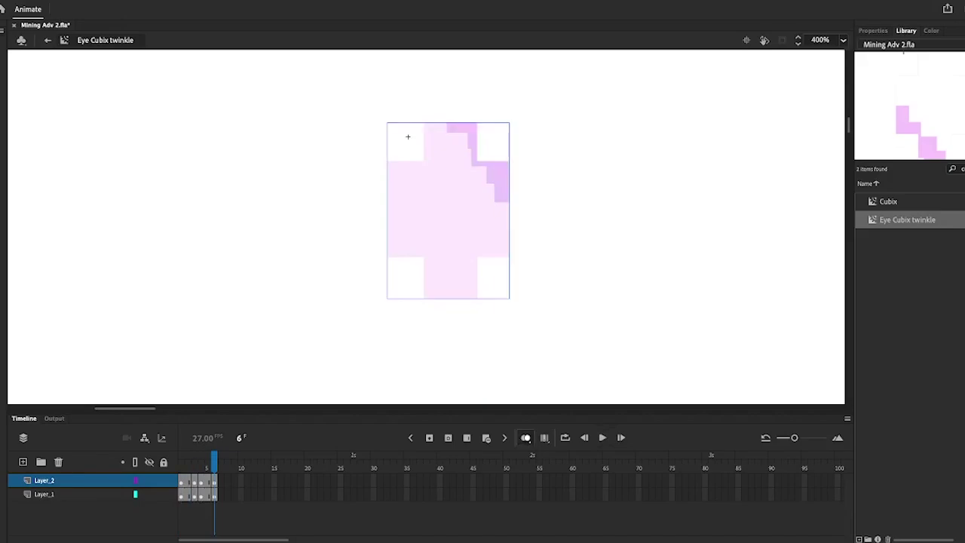
key("Return")
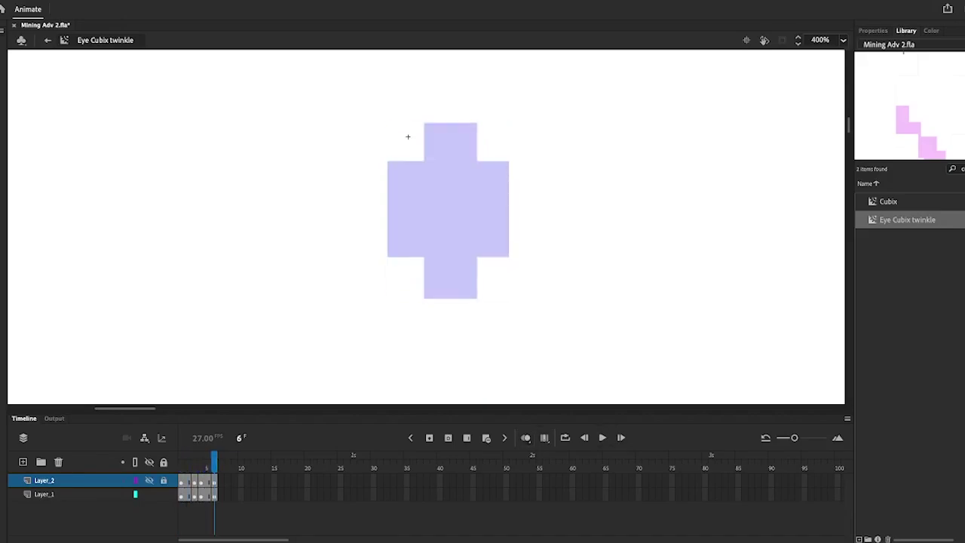
key("Return")
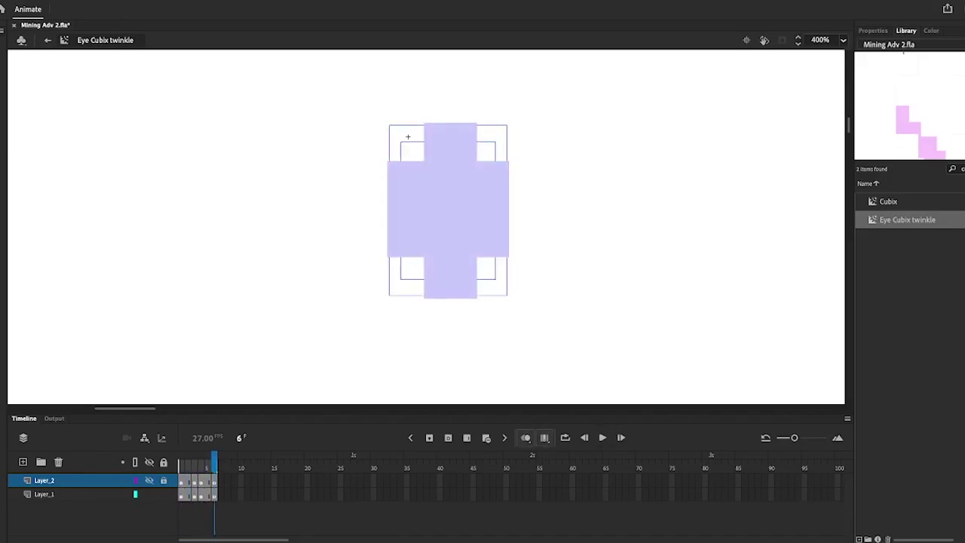
Step: Recolor the twinkle shape on Layer_1 at frame 6 with the mint fill C2FFE7
key("ctrl+a")
key("ctrl+shift+F9")
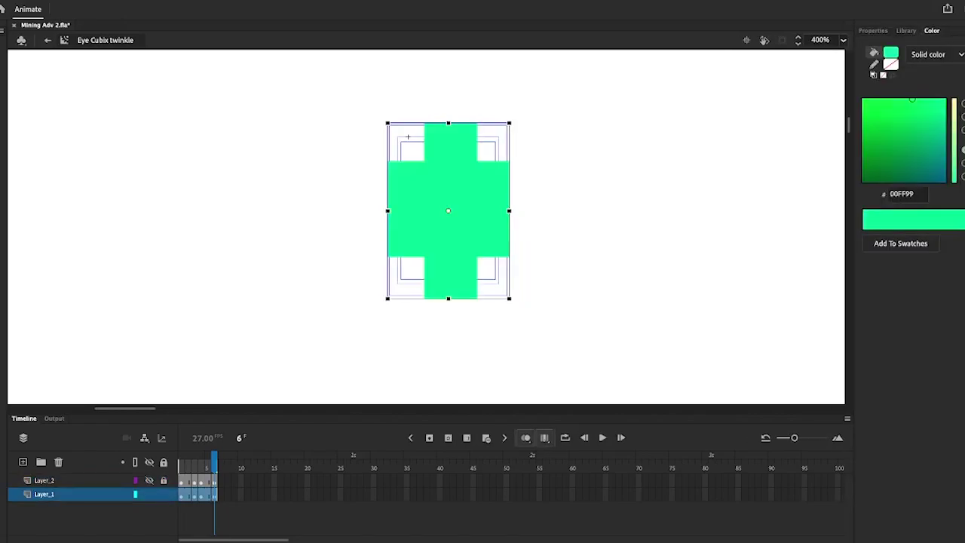
left_click(937, 100)
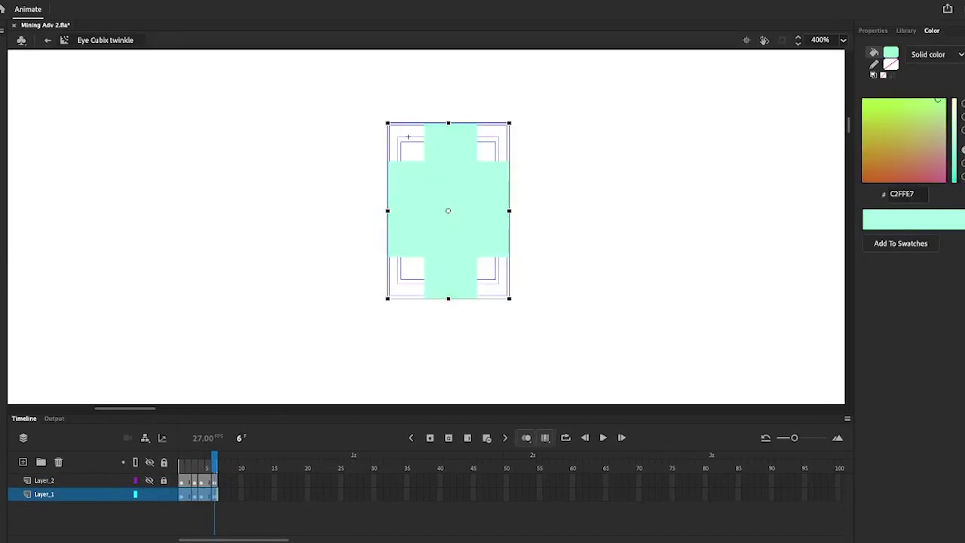
Step: Recolor the twinkle shapes on Layer_2 bright green across all frames and lock the layer
key("Return")
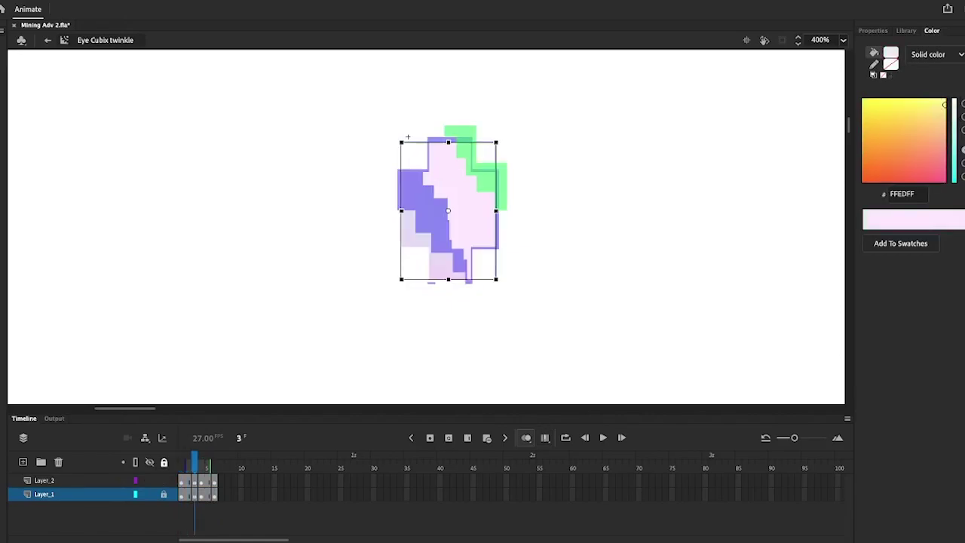
key("ctrl+a")
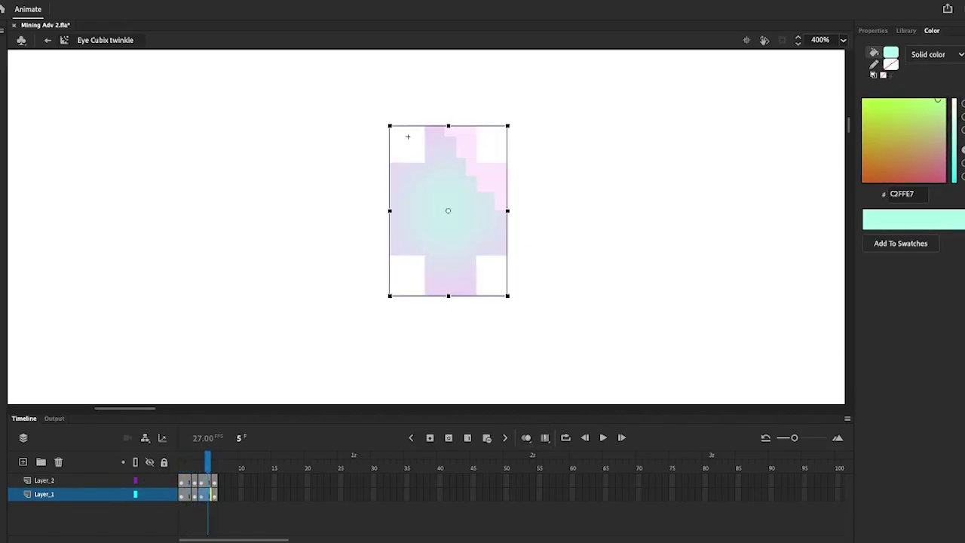
left_click(200, 480)
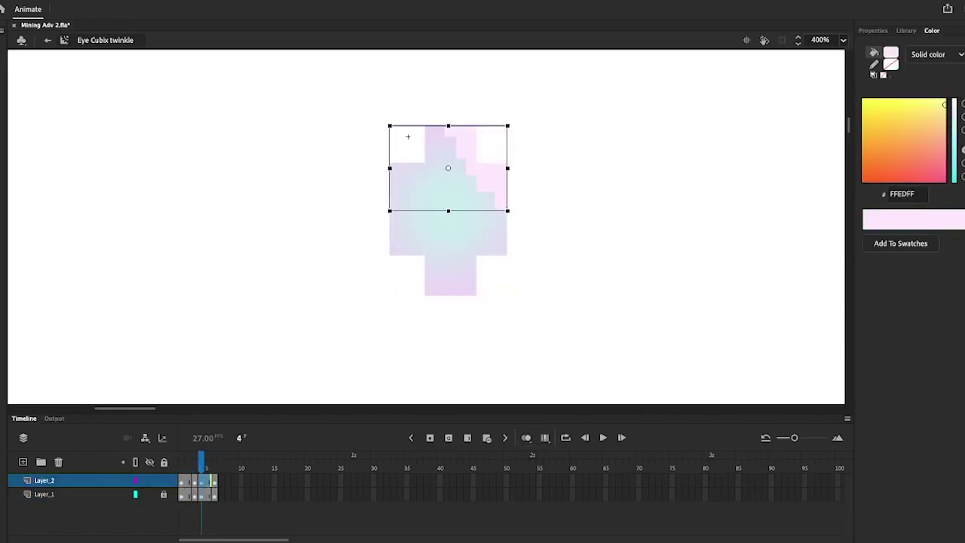
key("ctrl+F3")
key("period")
key("period")
key("ctrl+alt+a")
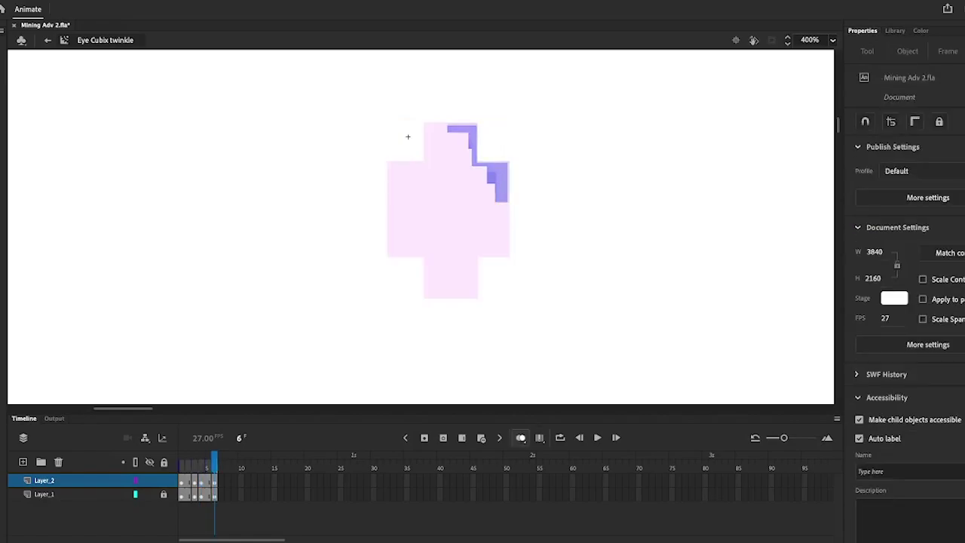
left_click(408, 137)
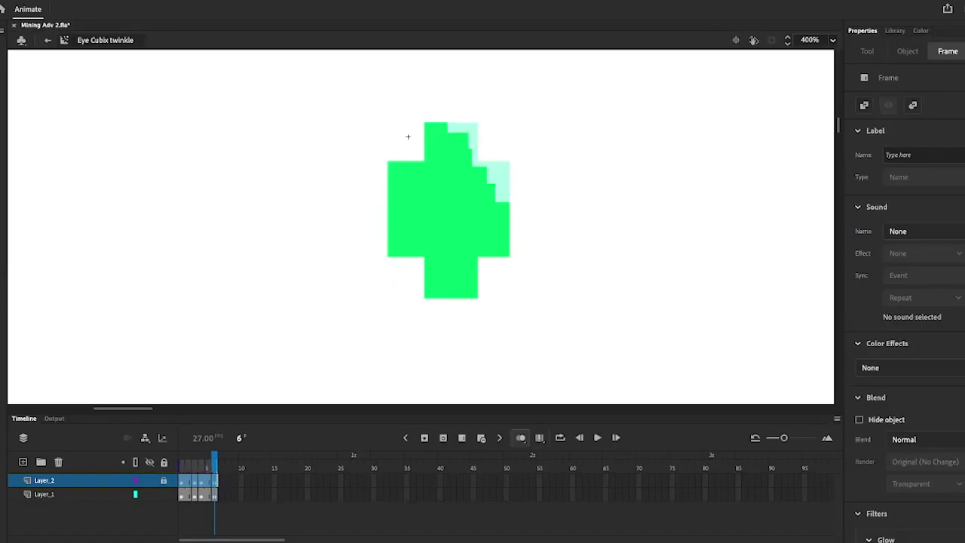
Step: Give the Layer_1 frames a green inner Glow filter with a blur of 63 and Medium quality
key("ctrl+alt+a")
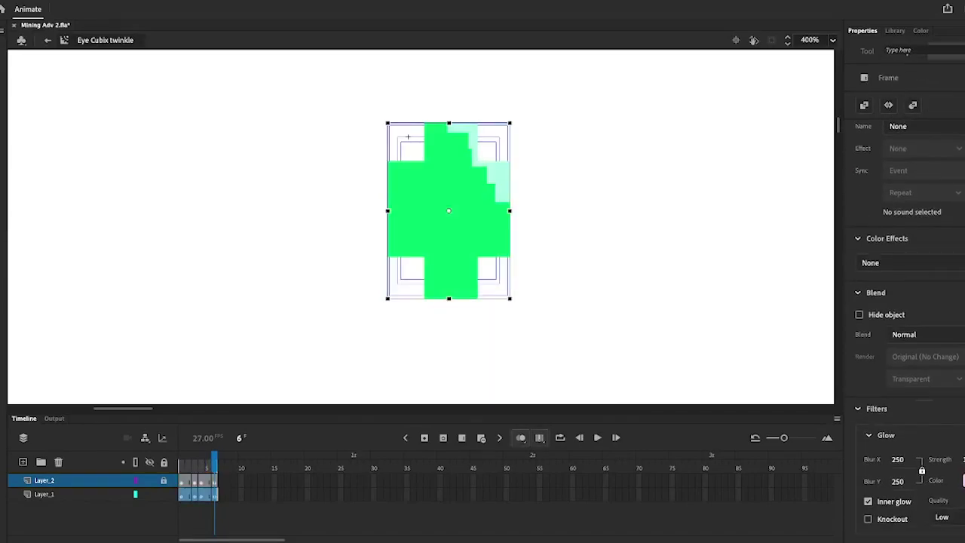
left_click(408, 137)
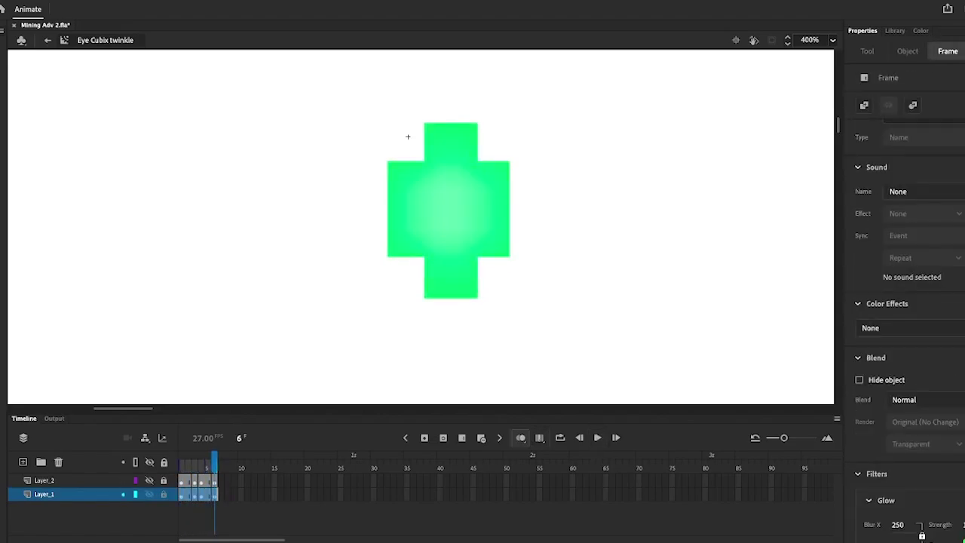
key("ctrl+a")
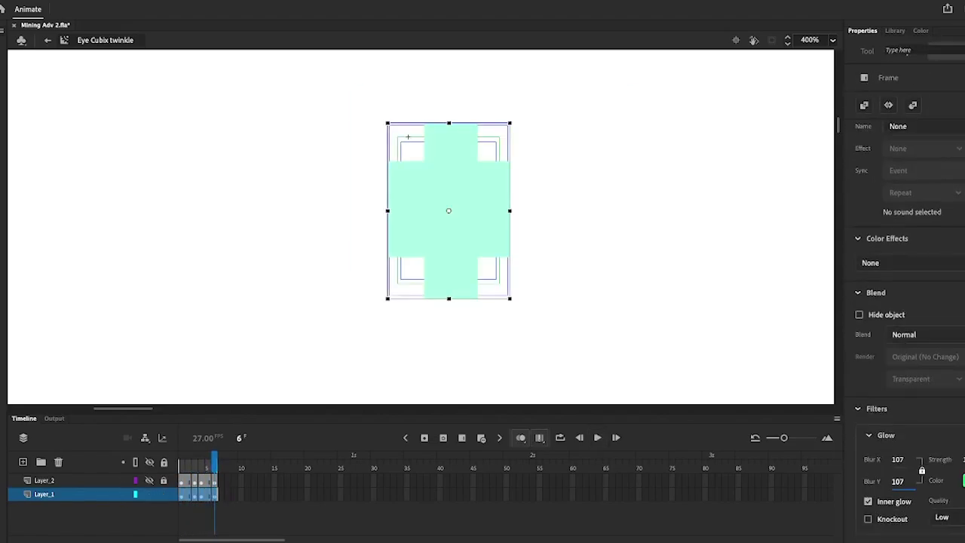
left_click(408, 136)
key("ctrl+a")
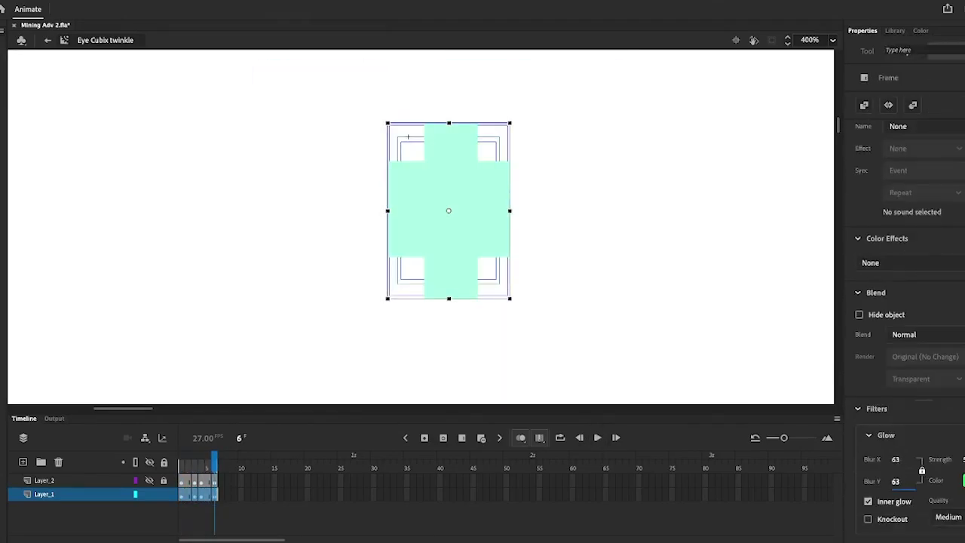
Step: Step through the twinkle's frames from 1 to 6 to check the glow on Layer_1
key("comma")
key("comma")
key("comma")
key("comma")
key("comma")
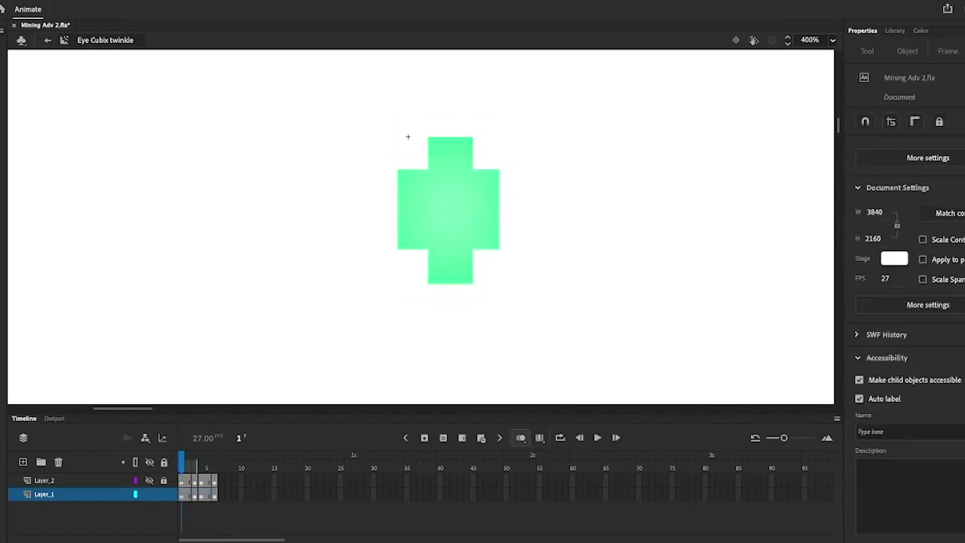
key("period")
key("period")
key("period")
key("period")
key("period")
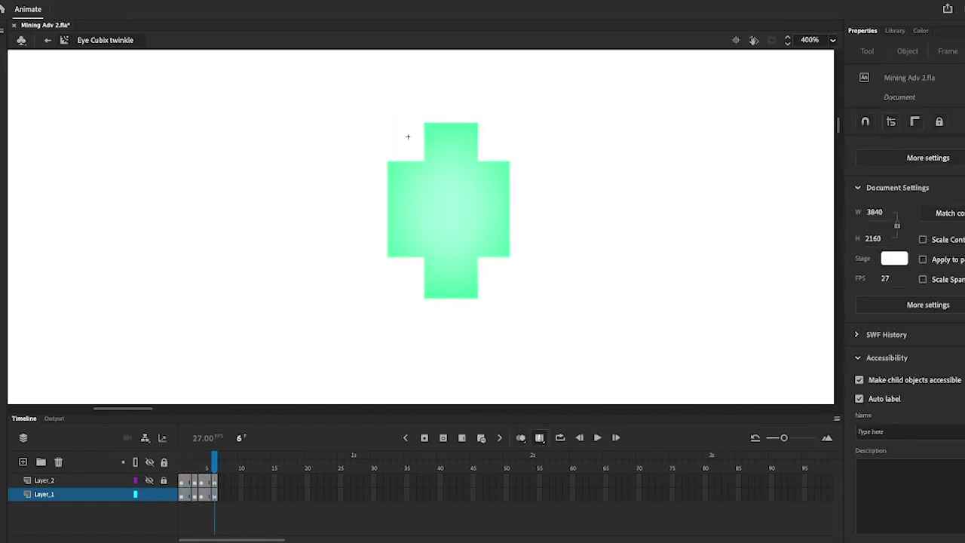
Step: Set the Layer_1 glow blur to 13 and give the Layer_2 frames an inner glow with a blur of 255
left_click(408, 136)
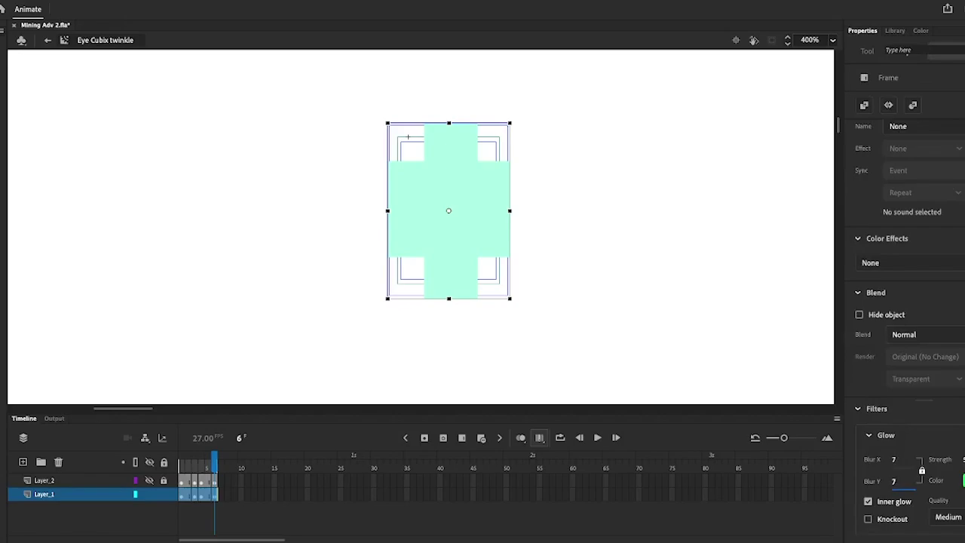
key("Return")
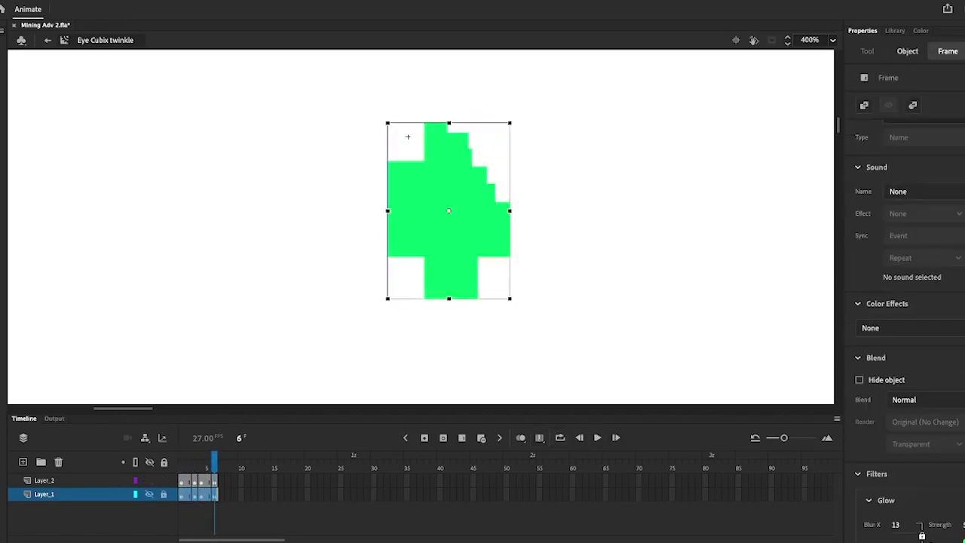
key("Return")
left_click(408, 136)
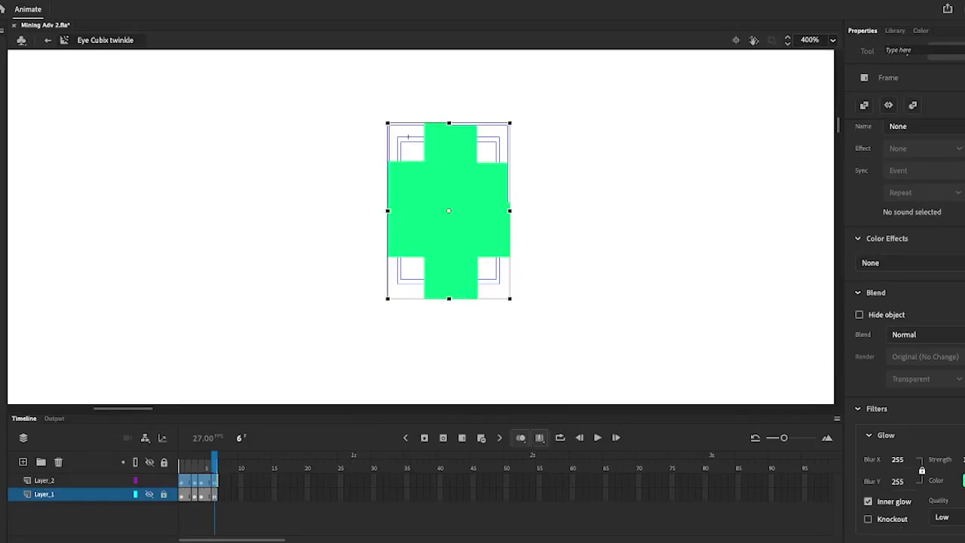
Step: Undo the last edits to the Layer_2 twinkle shapes, save the file and play the twinkle animation
key("ctrl+z")
key("ctrl+z")
key("ctrl+z")
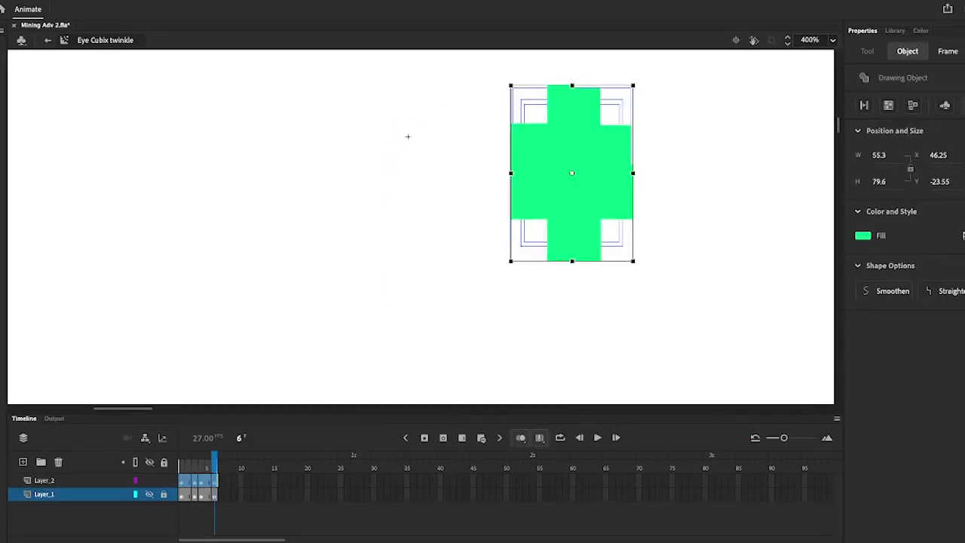
key("Return")
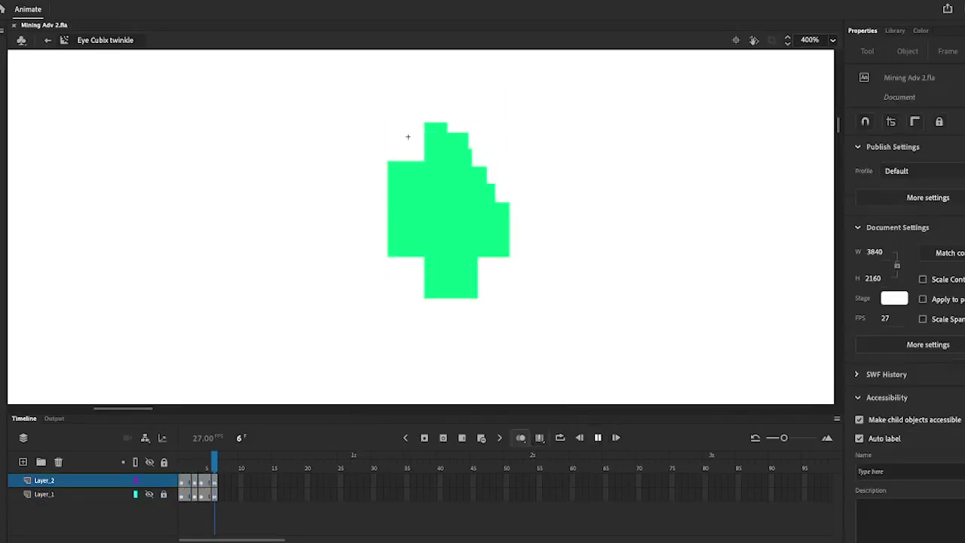
key("Return")
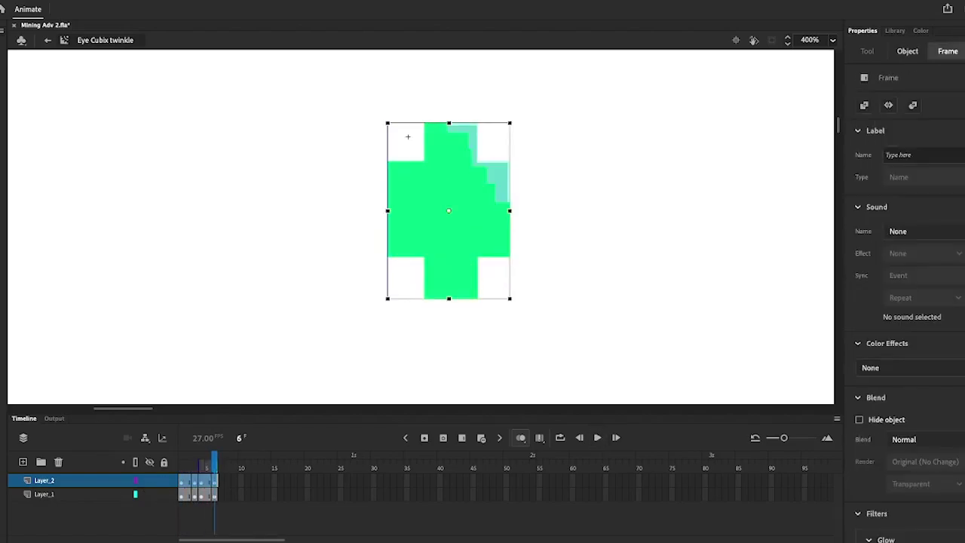
Step: Return to Scene 1 and go to the Layer_9 keyframe at frame 6457 in the miner's eye close-up
key("ctrl+e")
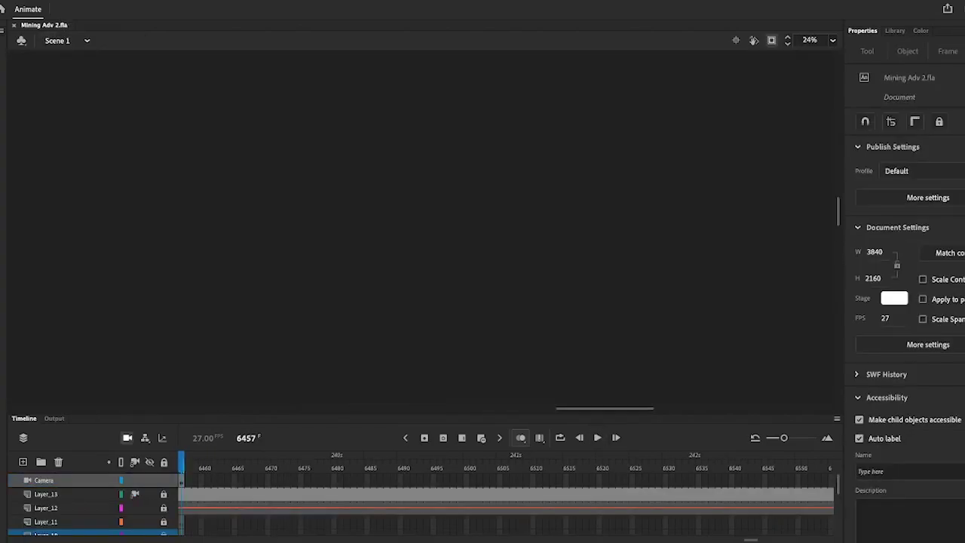
key("ctrl+equal")
key("ctrl+equal")
key("ctrl+equal")
key("ctrl+equal")
key("ctrl+equal")
key("ctrl+equal")
key("ctrl+equal")
key("ctrl+equal")
key("ctrl+minus")
key("ctrl+minus")
key("ctrl+minus")
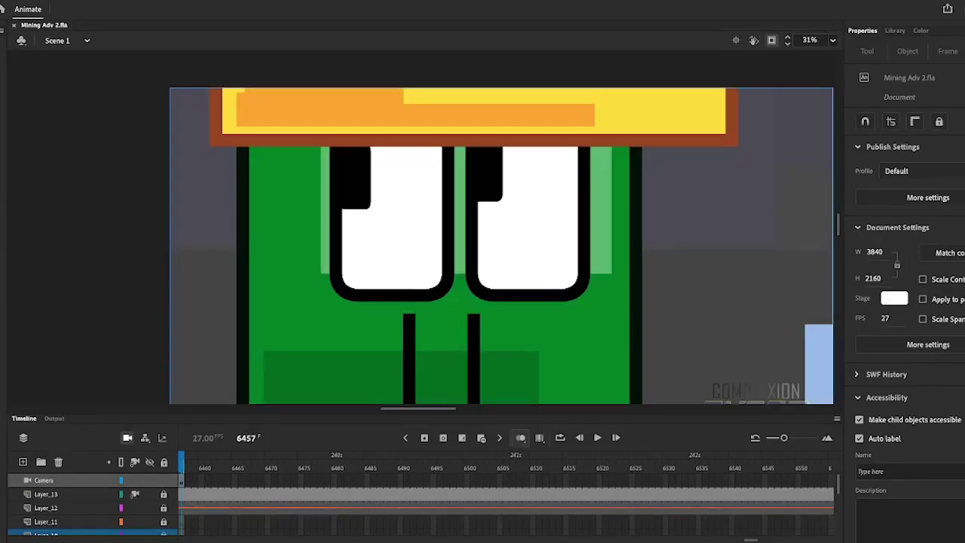
left_click(390, 522)
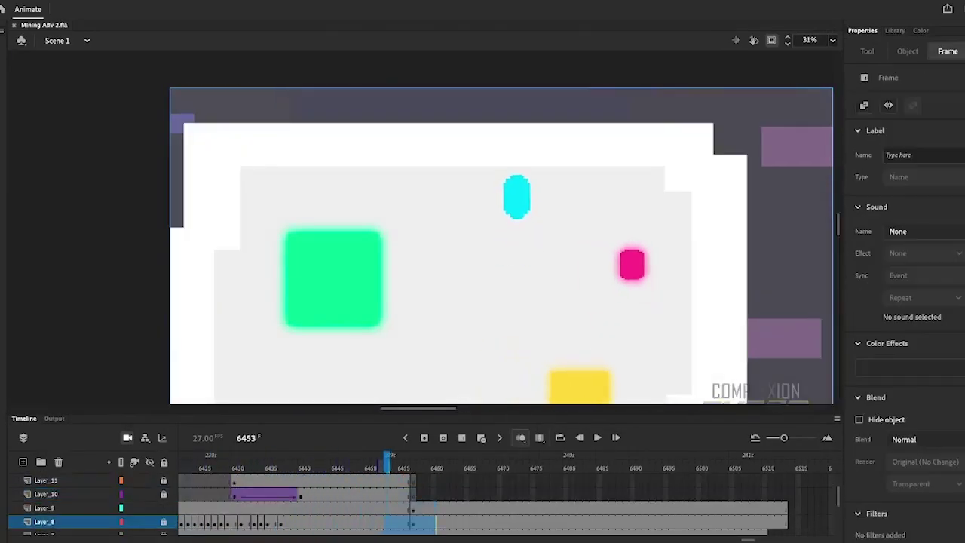
left_click(414, 507)
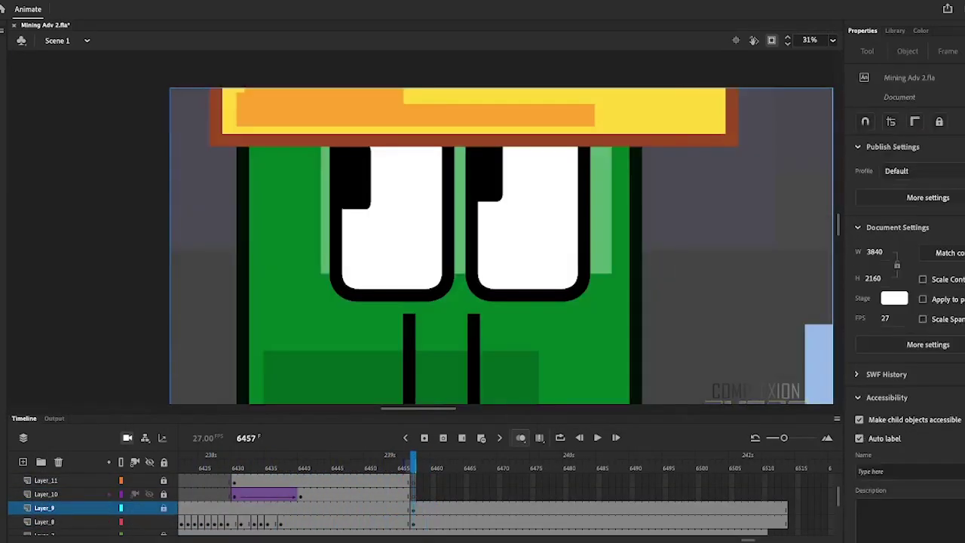
Step: Remove both black Eye pupil instances on Layer_8 and place an Eye Cubix twinkle in each of the miner's eyes
left_click(354, 176)
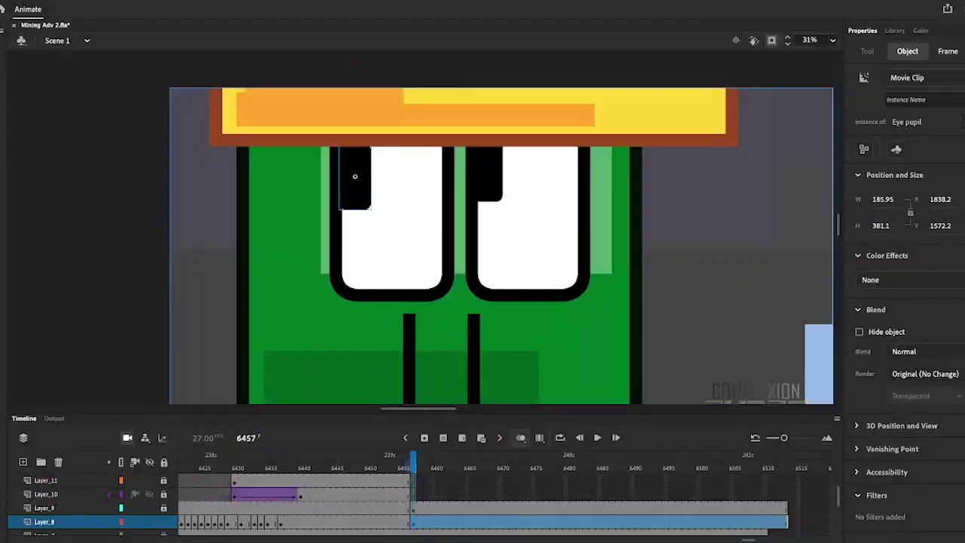
left_click_drag(354, 175, 486, 169)
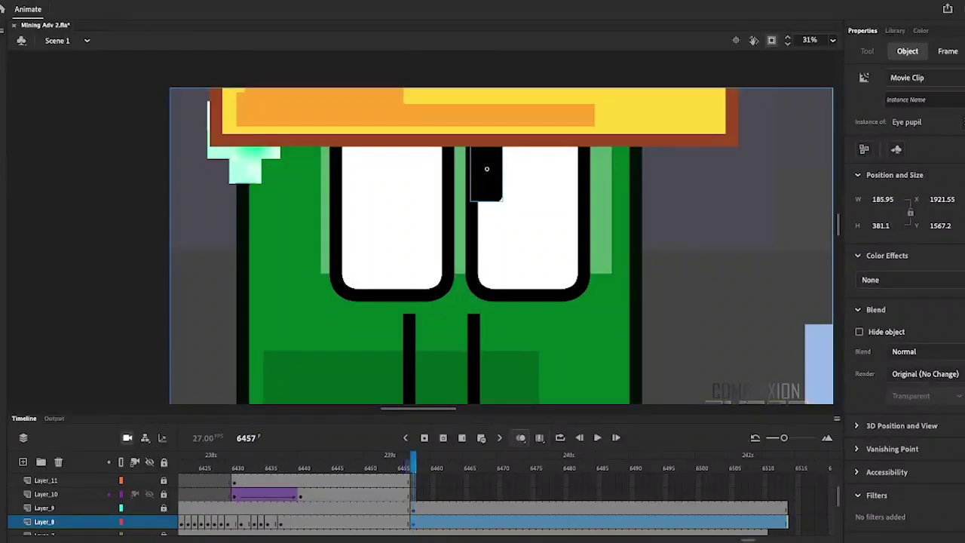
key("ctrl+z")
key("ctrl+z")
key("ctrl+z")
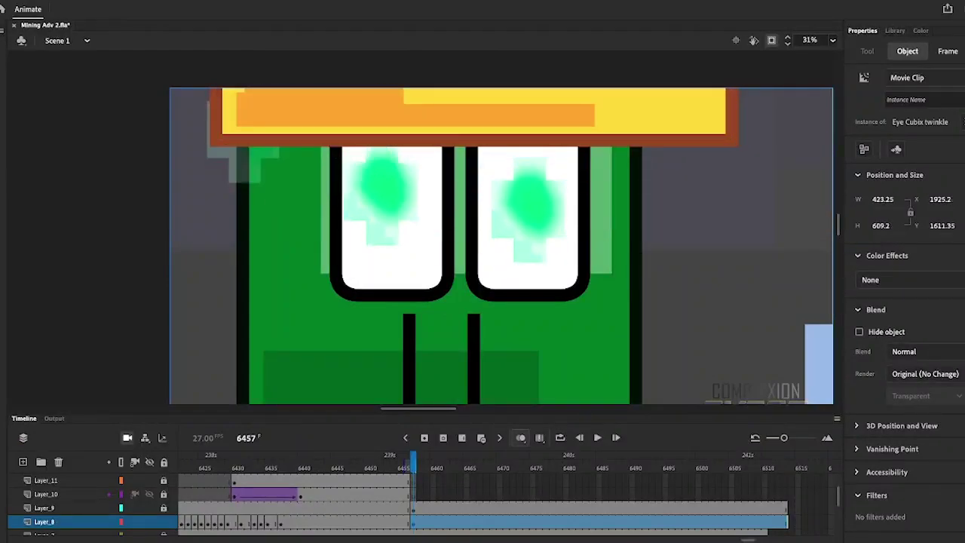
Step: Change the Eye Cubix twinkle instances to Graphic with looping playback and reposition them inside the eye whites
key("ctrl+z")
key("ctrl+z")
key("ctrl+z")
key("ctrl+z")
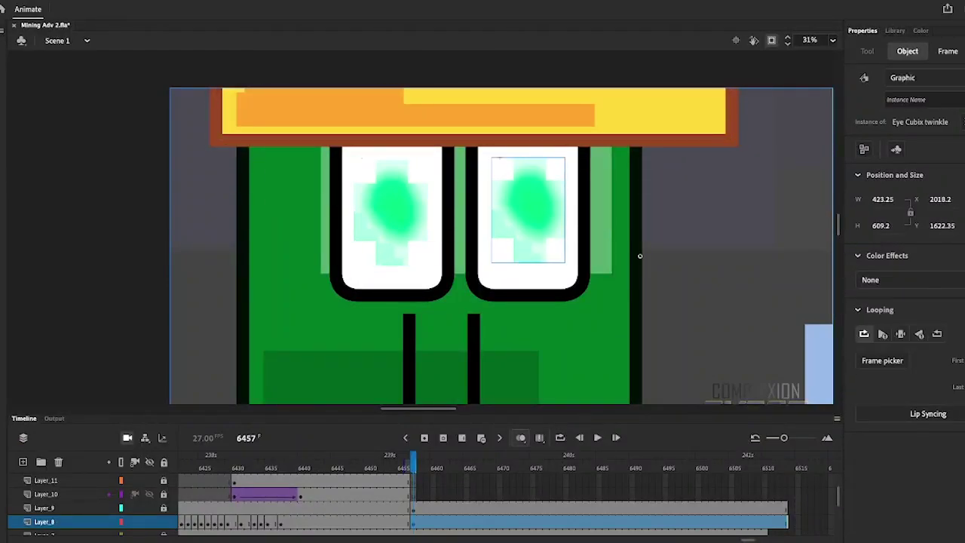
Step: Play the close-up, open the first eye's Cubix twinkle for editing in place and step through Layer_2 to frame 6
key("Return")
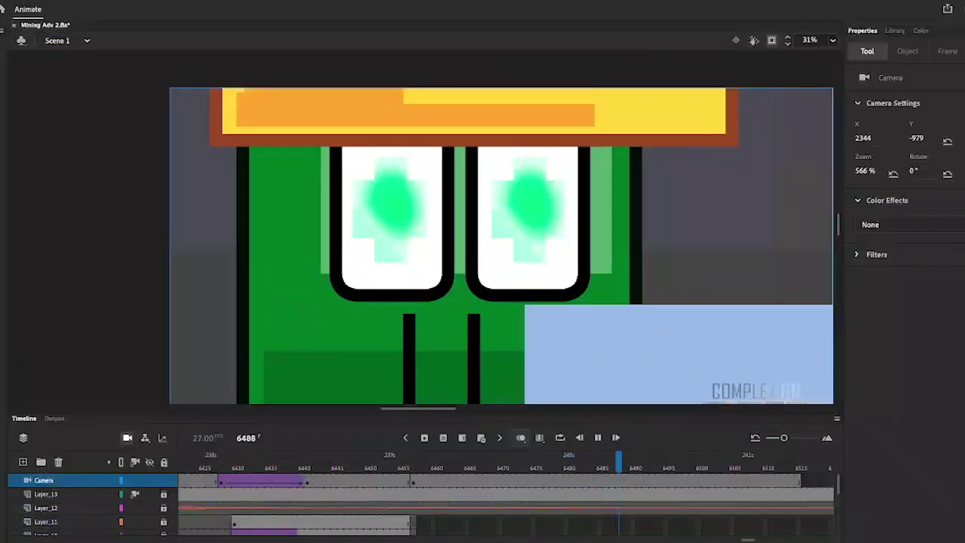
key("Return")
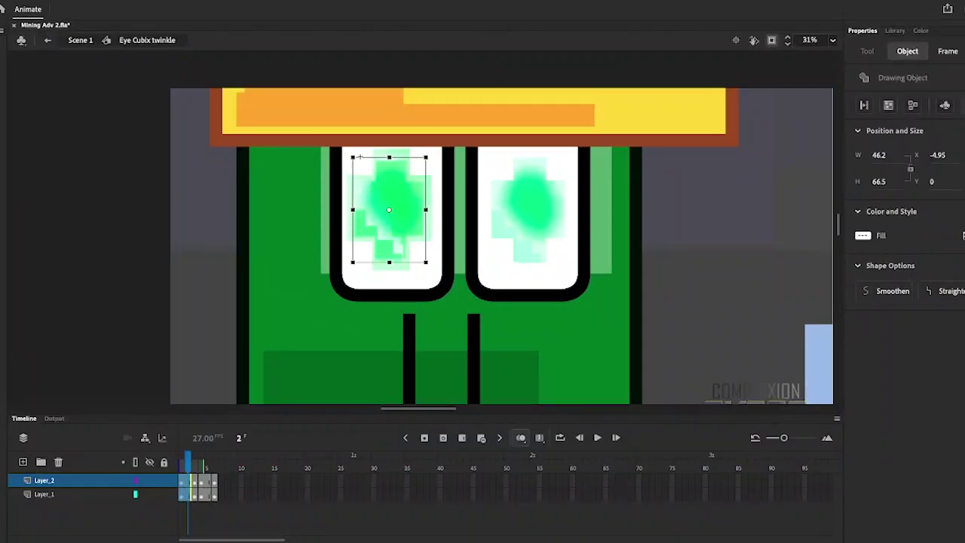
left_click(360, 157)
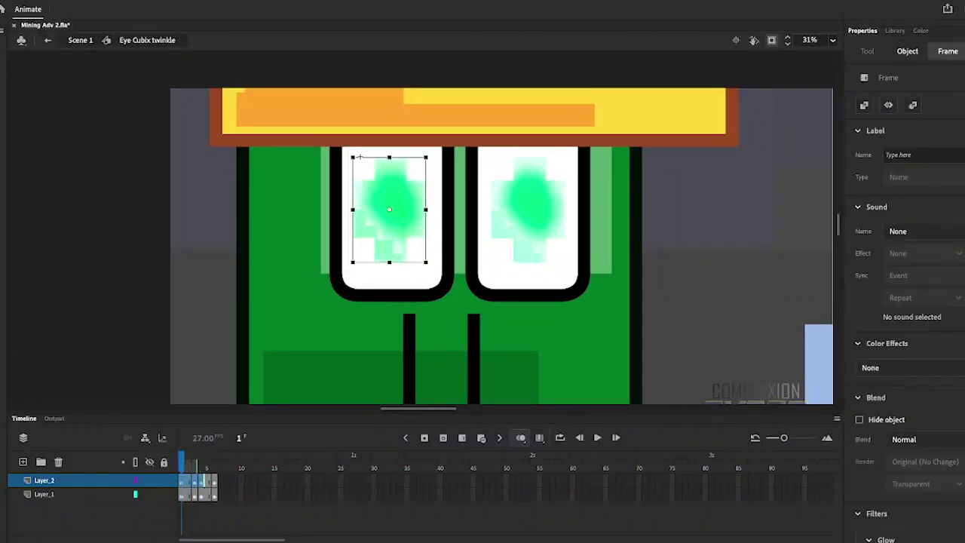
key(".")
key(".")
key(".")
key(".")
key(".")
key(".")
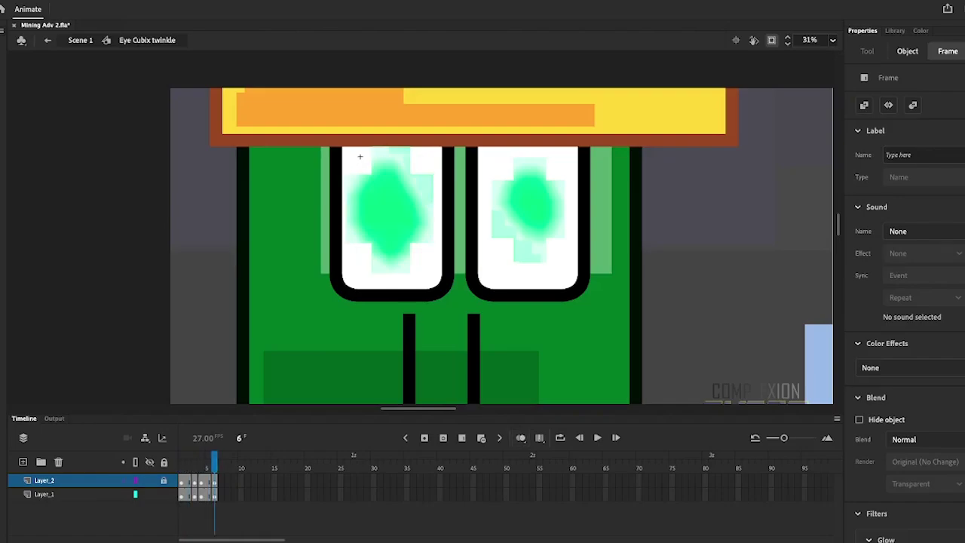
Step: Hide Layer_2 and enlarge the Layer_1 twinkle shape at frame 3 to 43.8 by 63.05
left_click(44, 494)
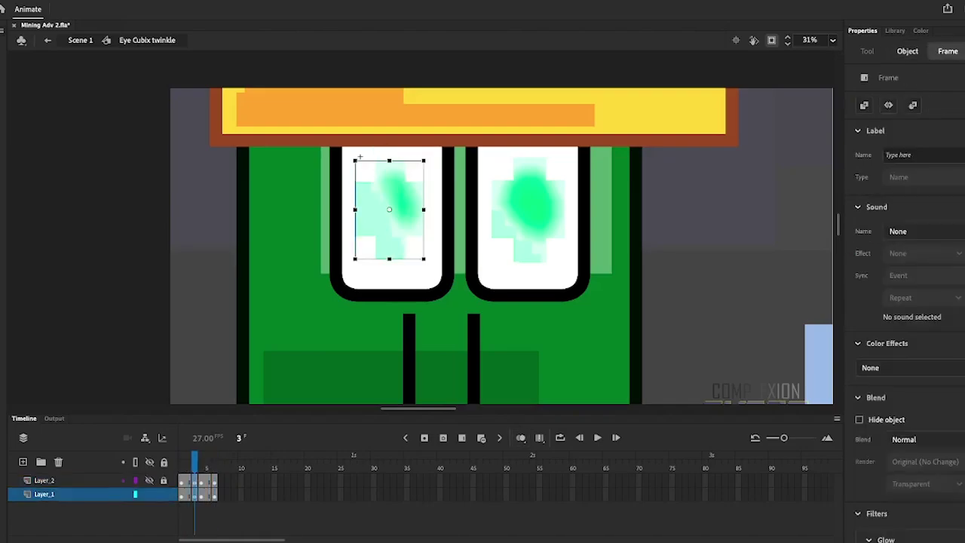
left_click(149, 481)
left_click(149, 480)
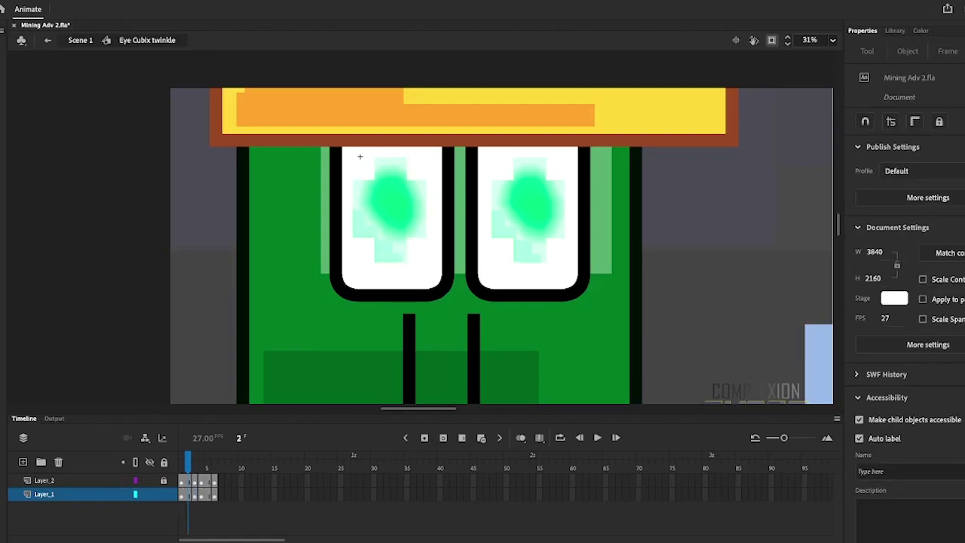
key("period")
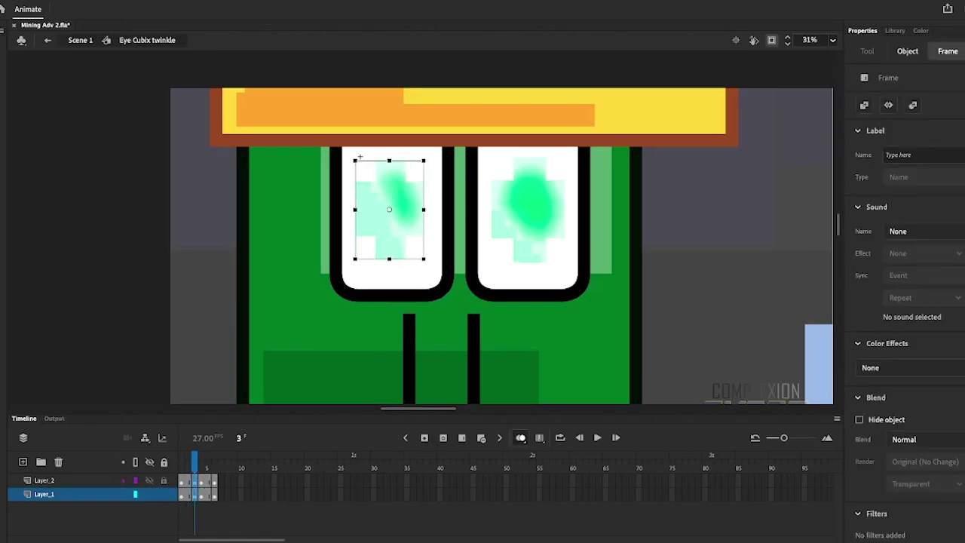
left_click_drag(355, 160, 354, 160)
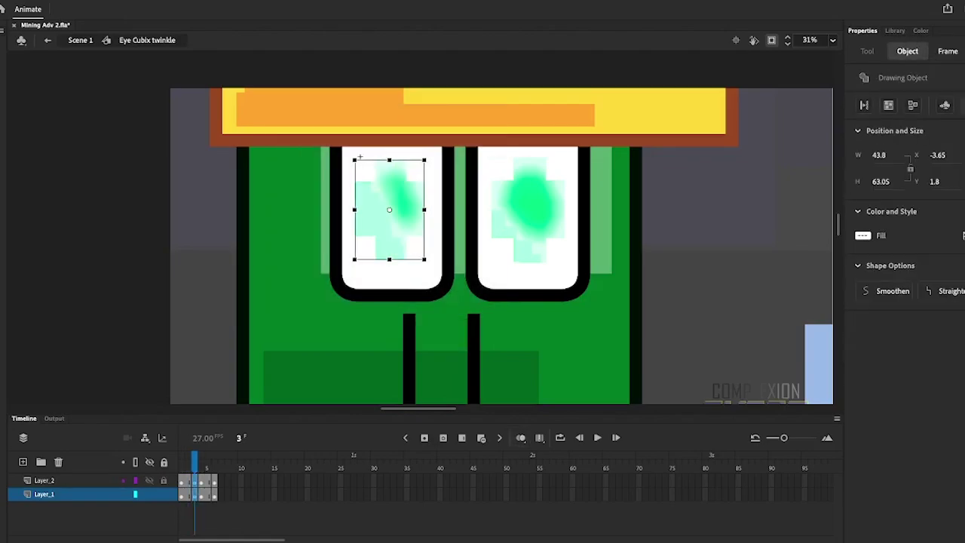
Step: Show and unlock Layer_2 again and select its twinkle shape at frame 6
key("period")
key("period")
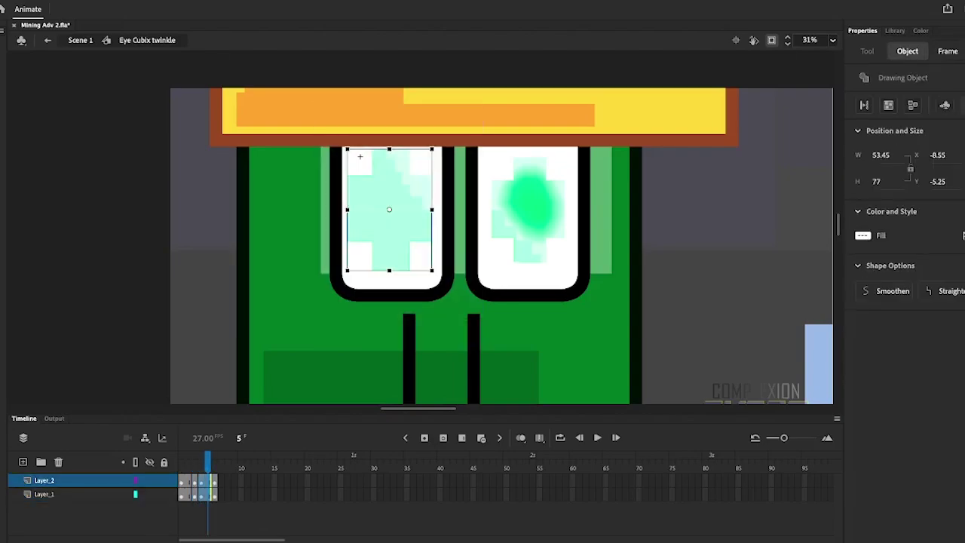
key("period")
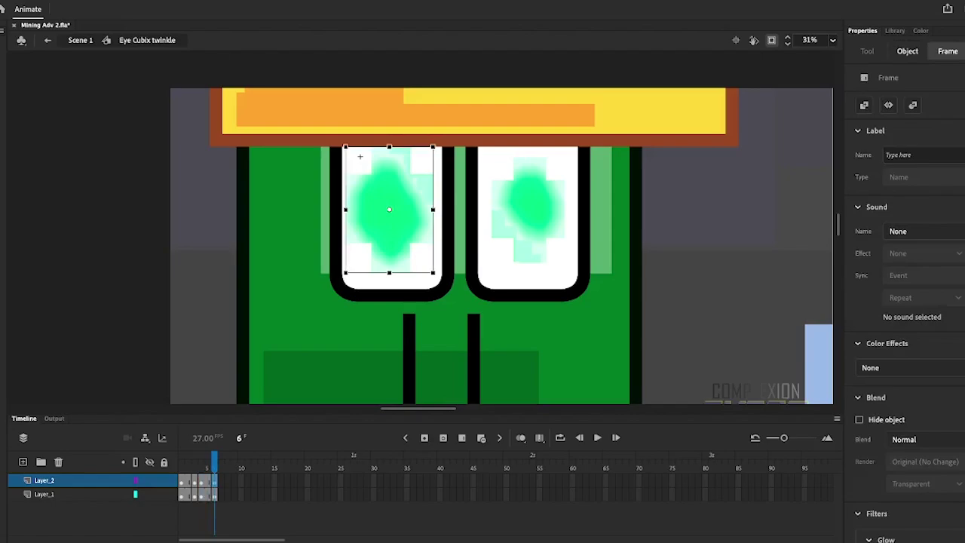
Step: Turn on onion skinning at frame 6 and reduce the selected twinkle shape to 44.1 by 63.5
left_click(360, 156)
key("alt+shift+o")
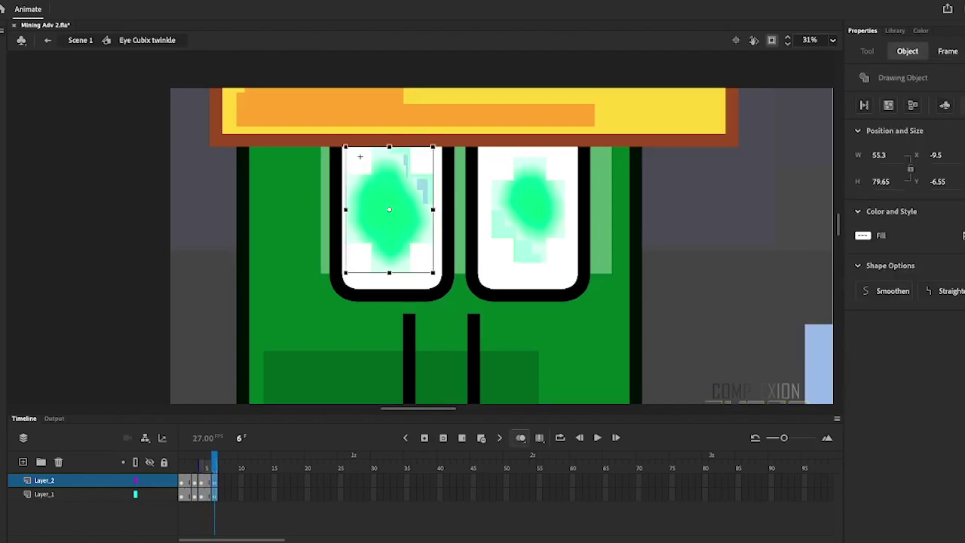
key("ctrl+z")
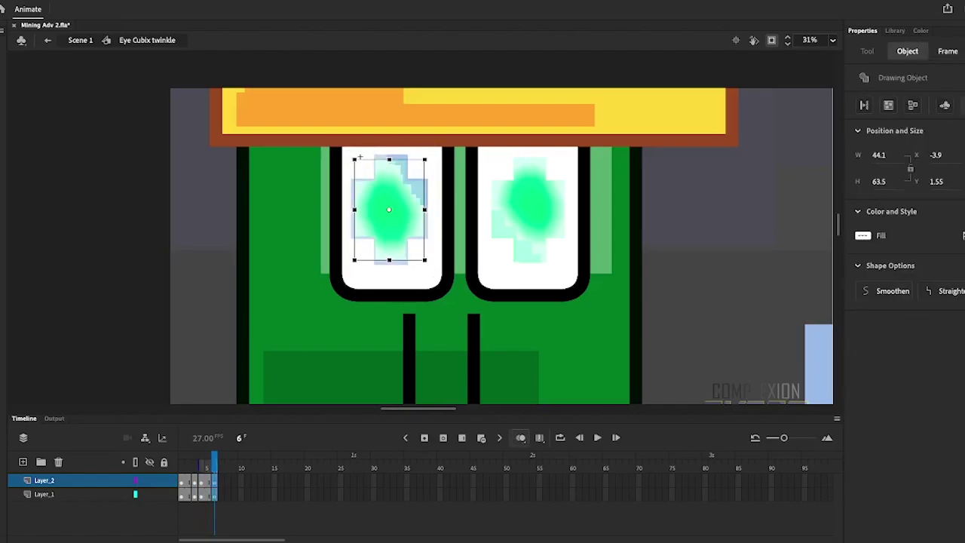
key("ctrl+z")
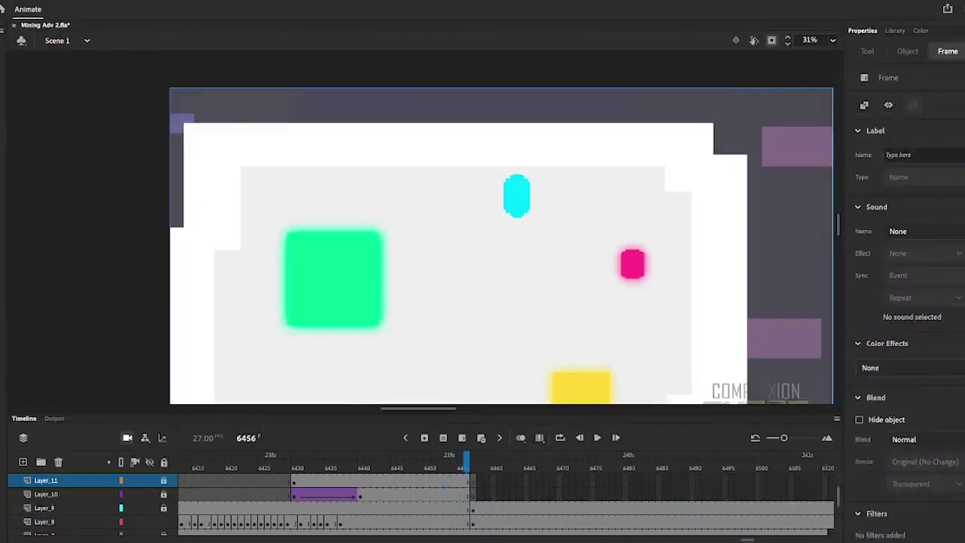
Step: Step back and forth through the main timeline around frame 6457 to check the cut to the eye close-up and its twinkles
key("period")
key("period")
key("period")
key("period")
key("period")
key("period")
key("comma")
key("comma")
key("comma")
key("comma")
key("comma")
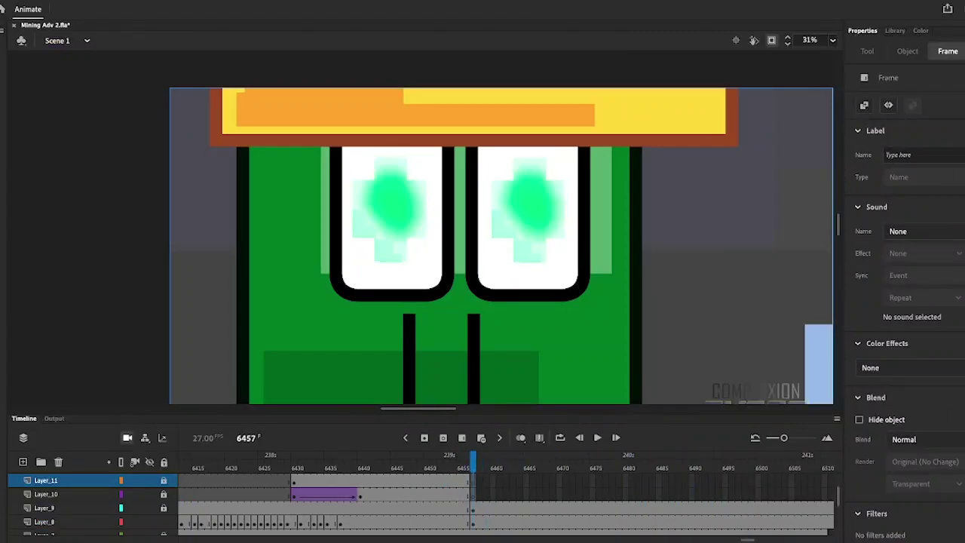
key("period")
key("comma")
key("period")
key("period")
Step: Reopen the first eye's Cubix twinkle for editing in place and inspect its shapes at frames 3, 4 and 6
key("period")
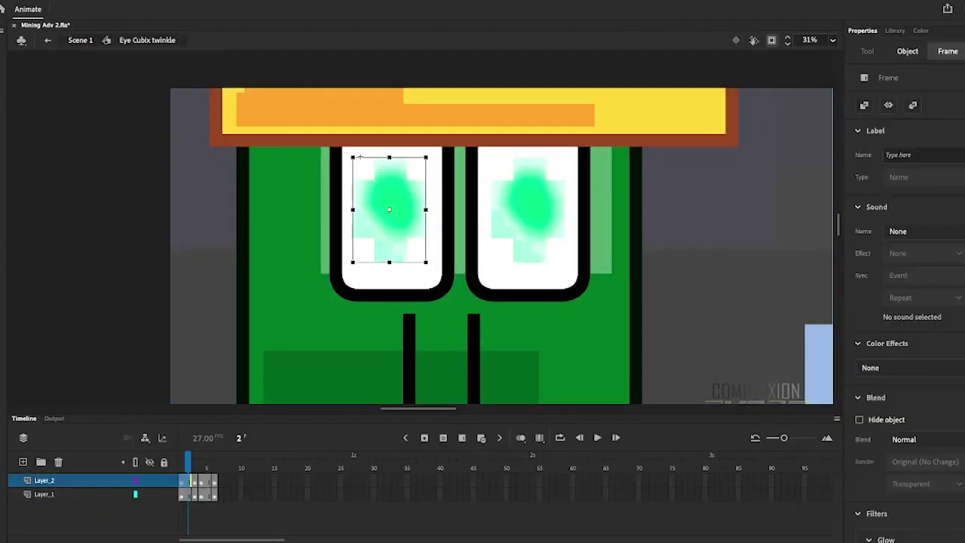
key("period")
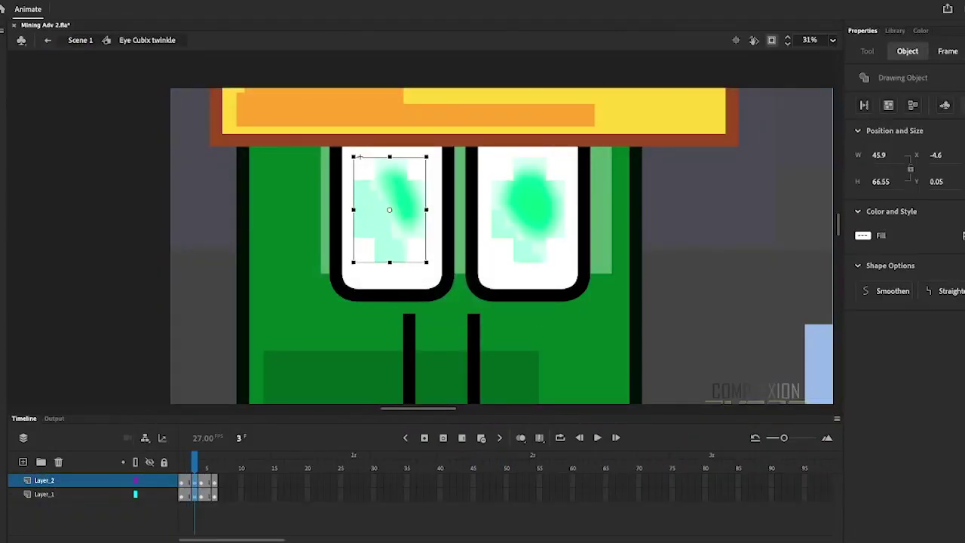
left_click(360, 156)
key("period")
left_click(359, 156)
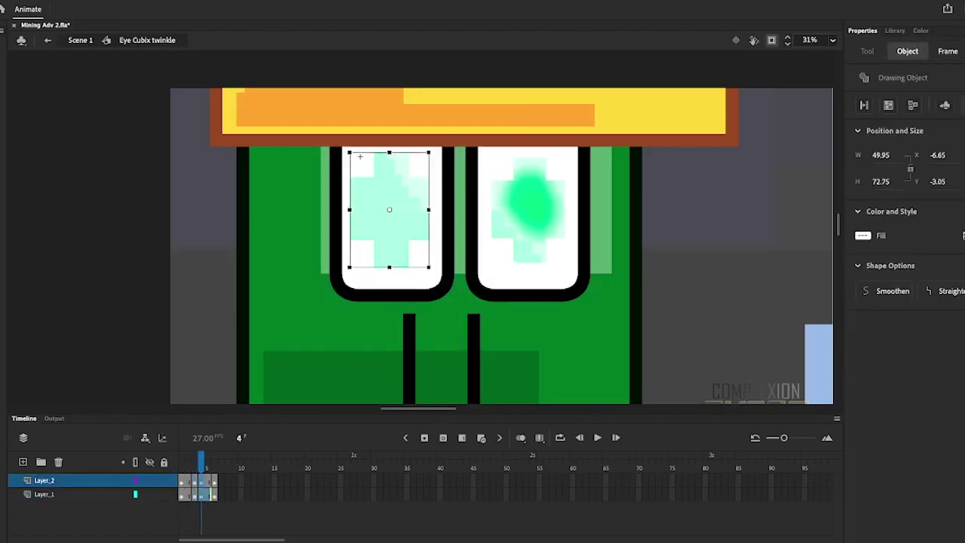
key("period")
key("period")
left_click(359, 156)
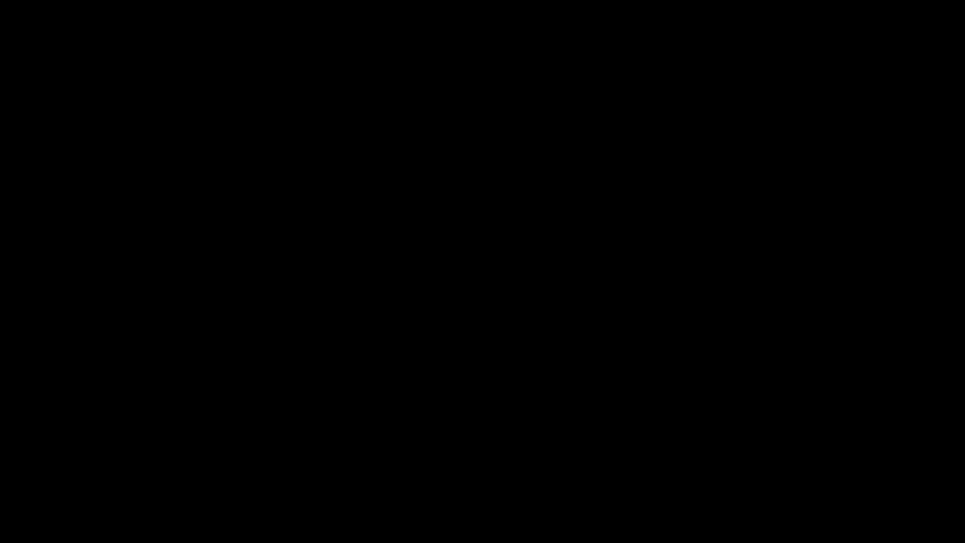